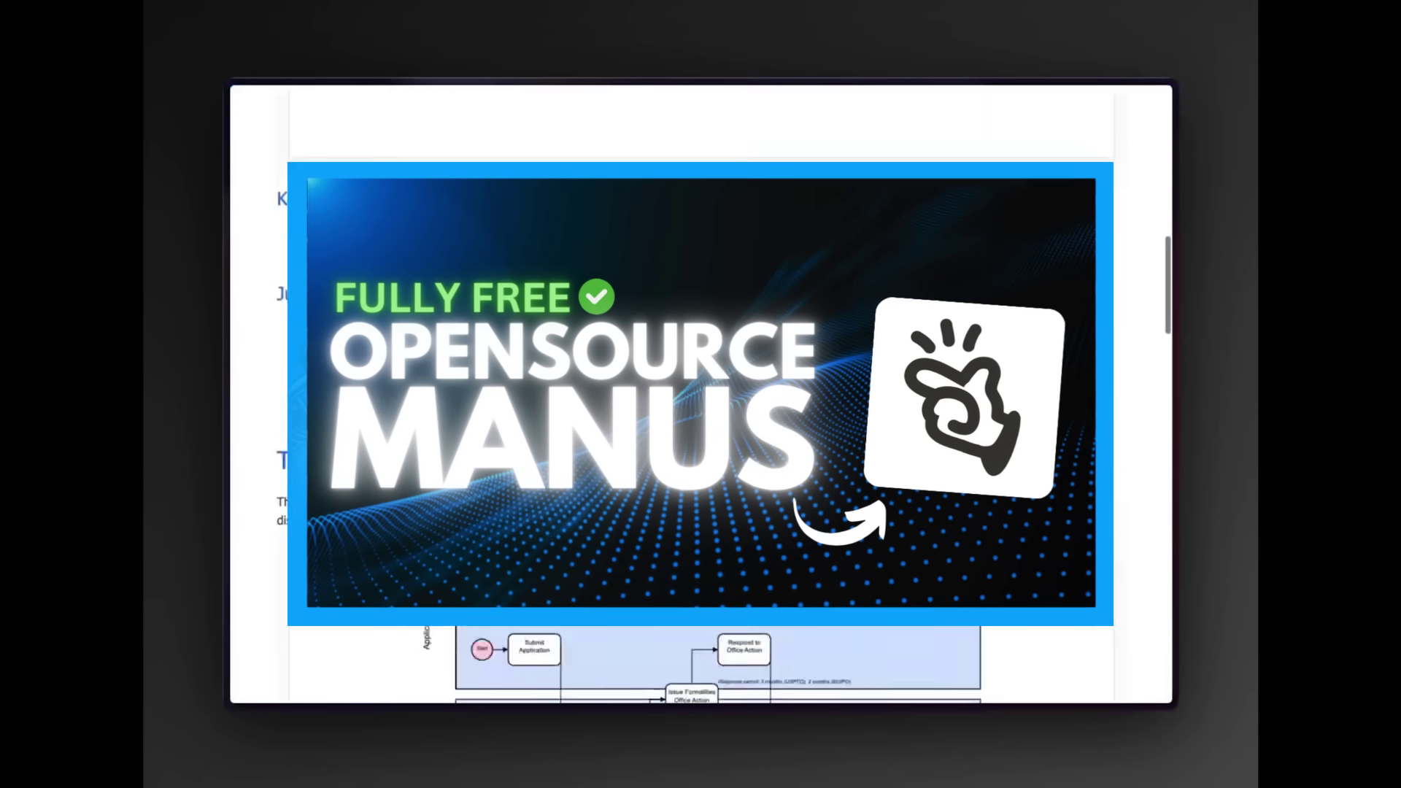
# Right-click text.txt on the desktop and choose 删除 (Delete), retrying until it is removed
pyautogui.scroll(-10, 701, 394)
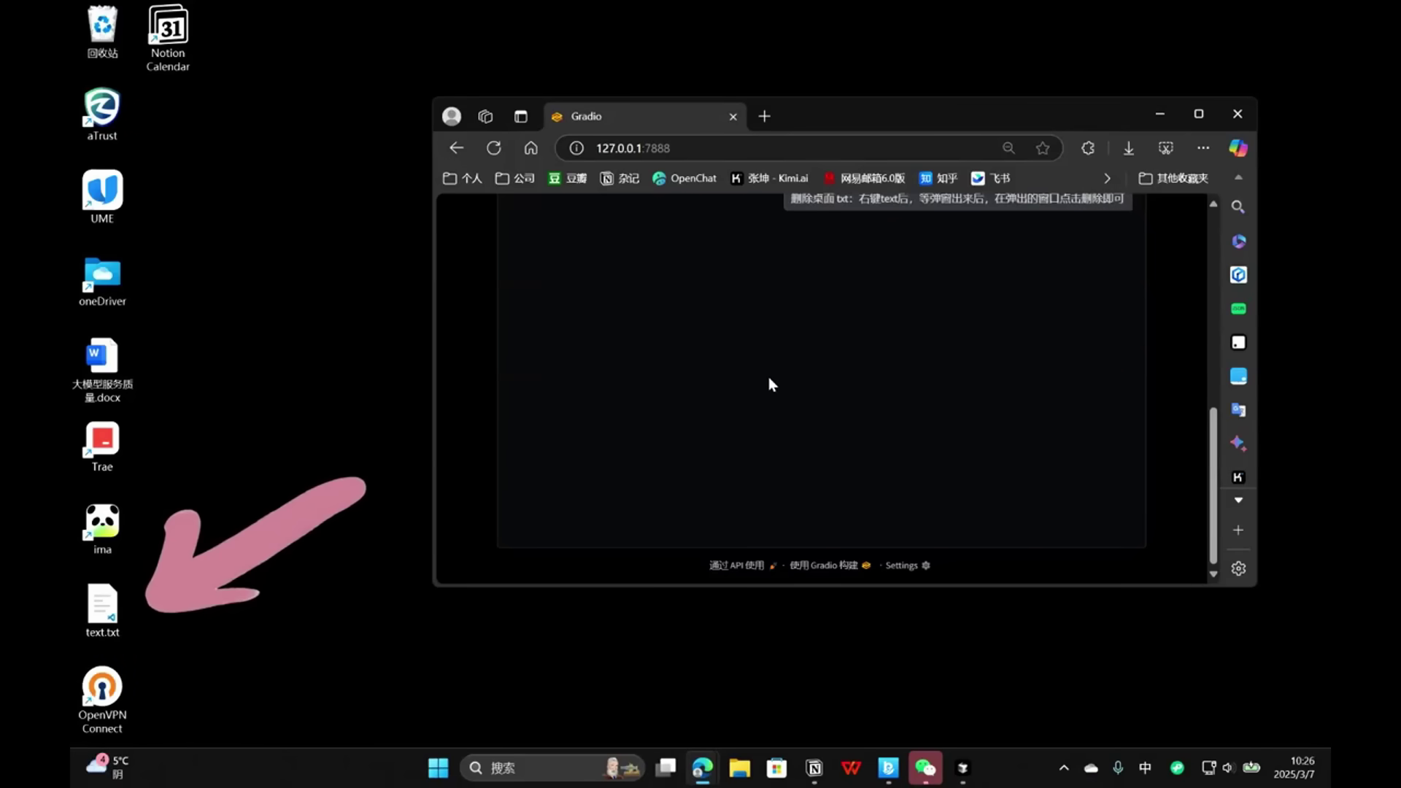
pyautogui.rightClick(105, 617)
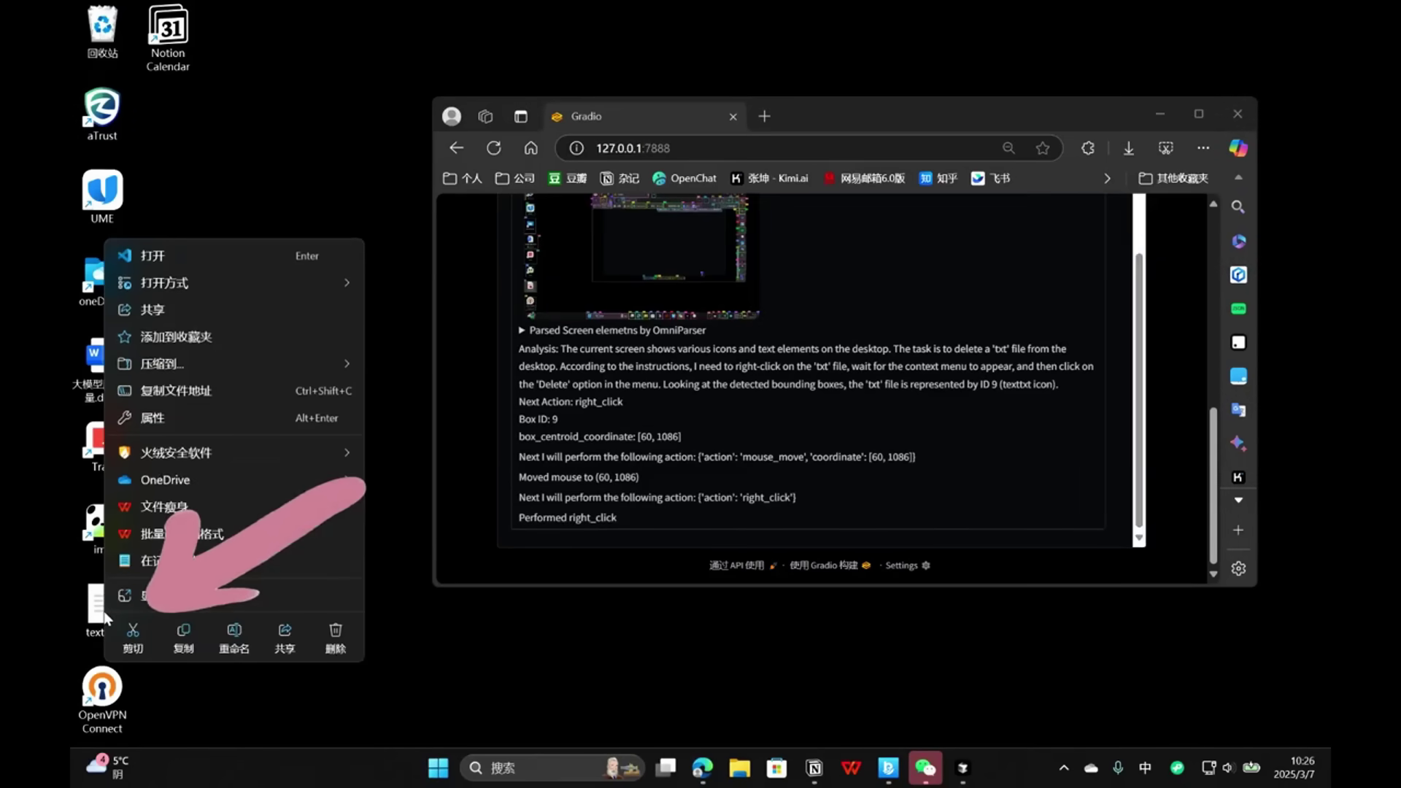
pyautogui.click(335, 642)
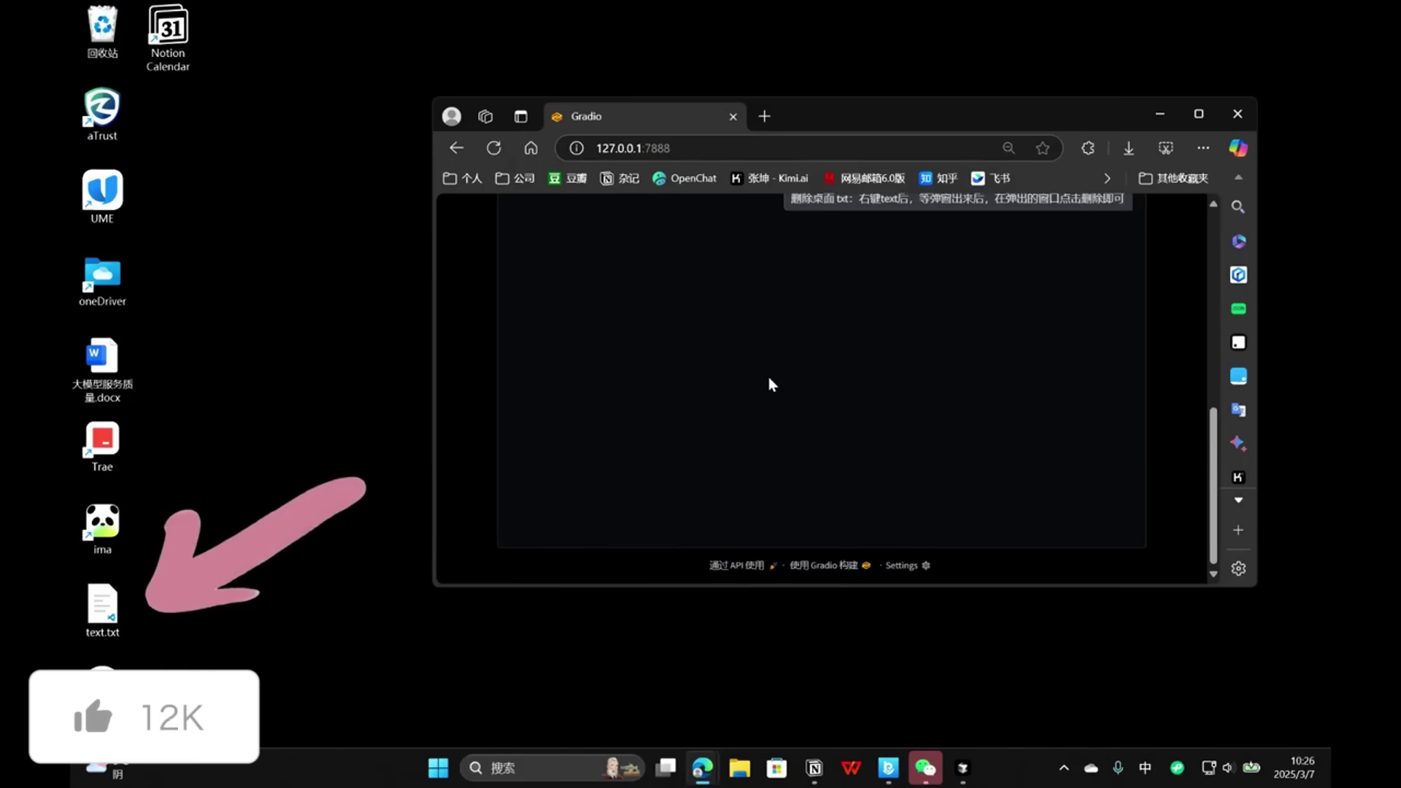
pyautogui.rightClick(106, 618)
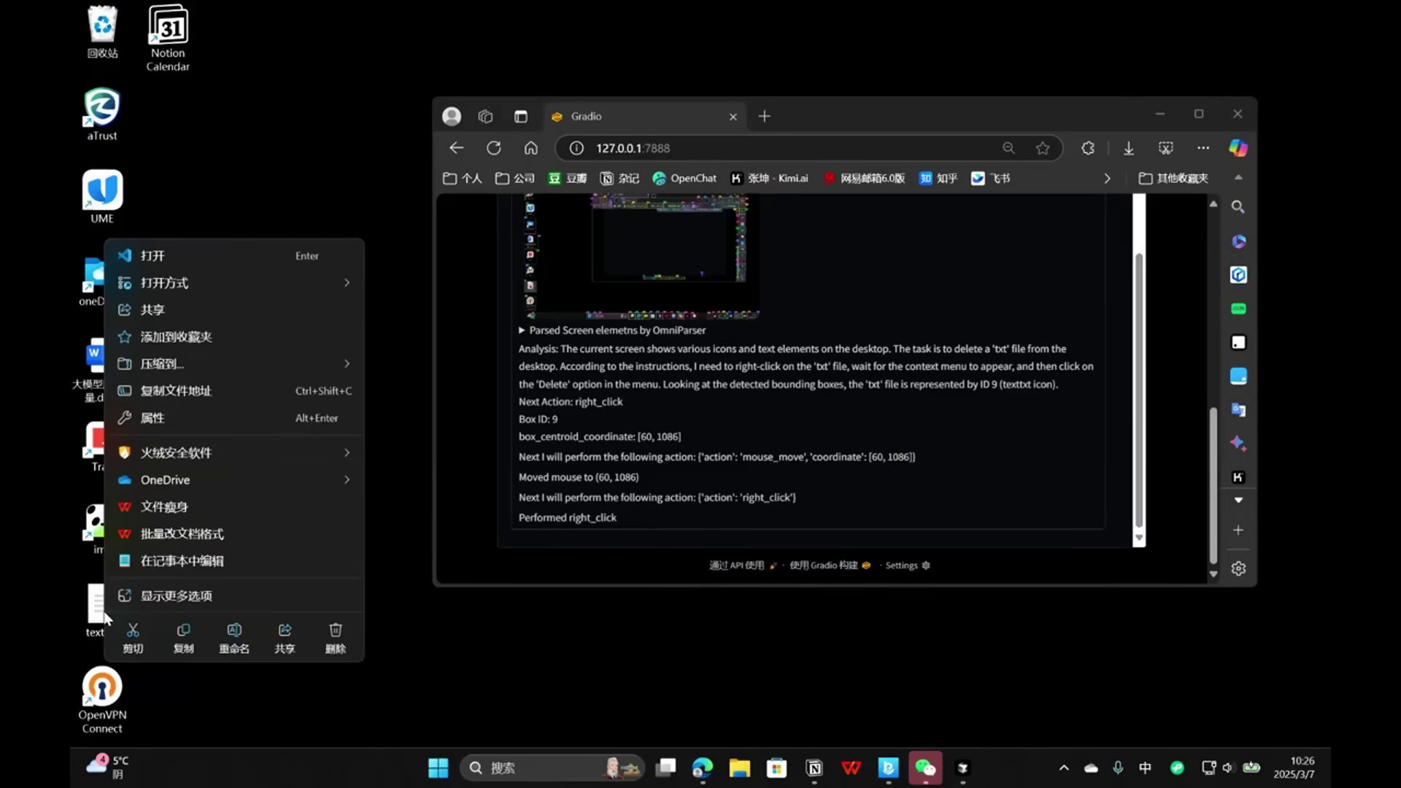
pyautogui.click(335, 640)
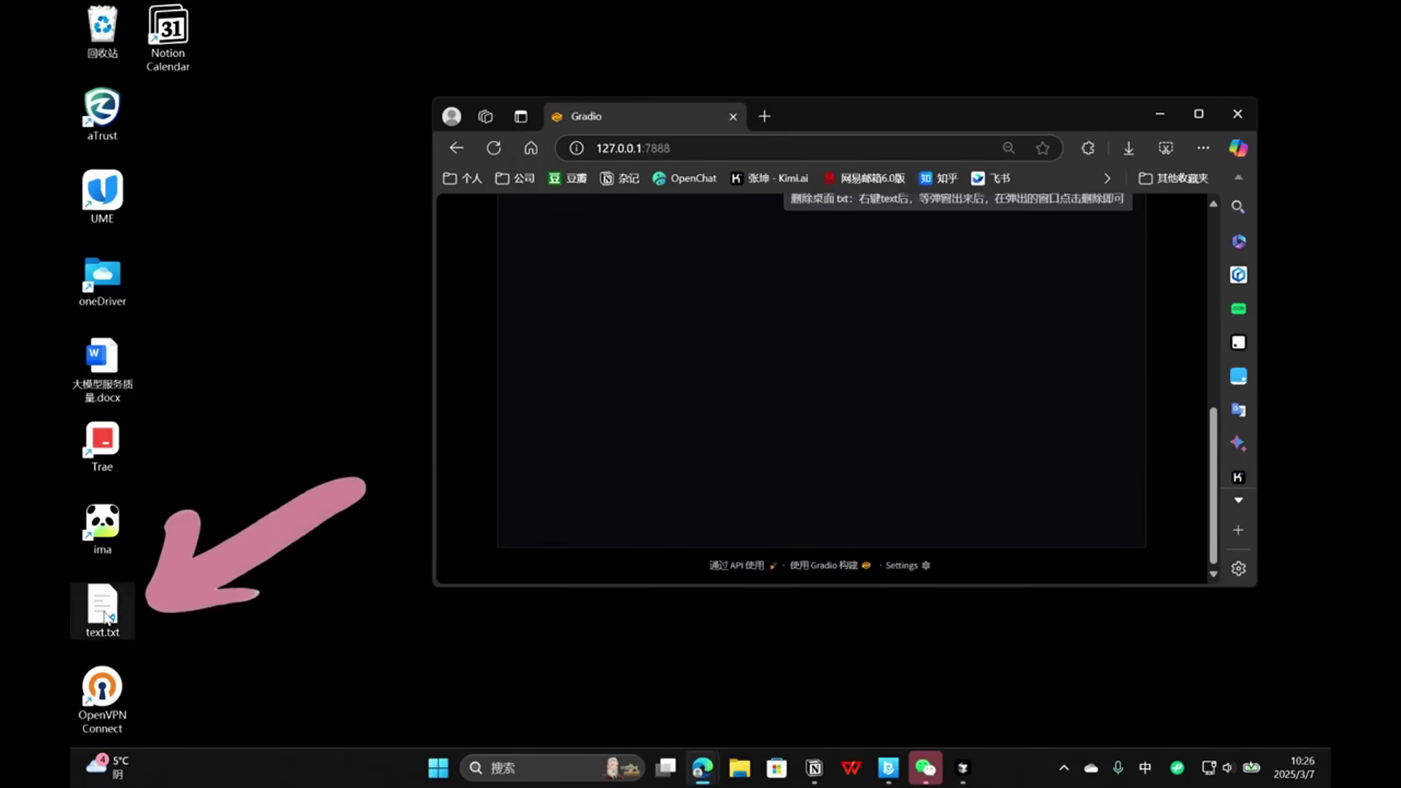
pyautogui.rightClick(106, 618)
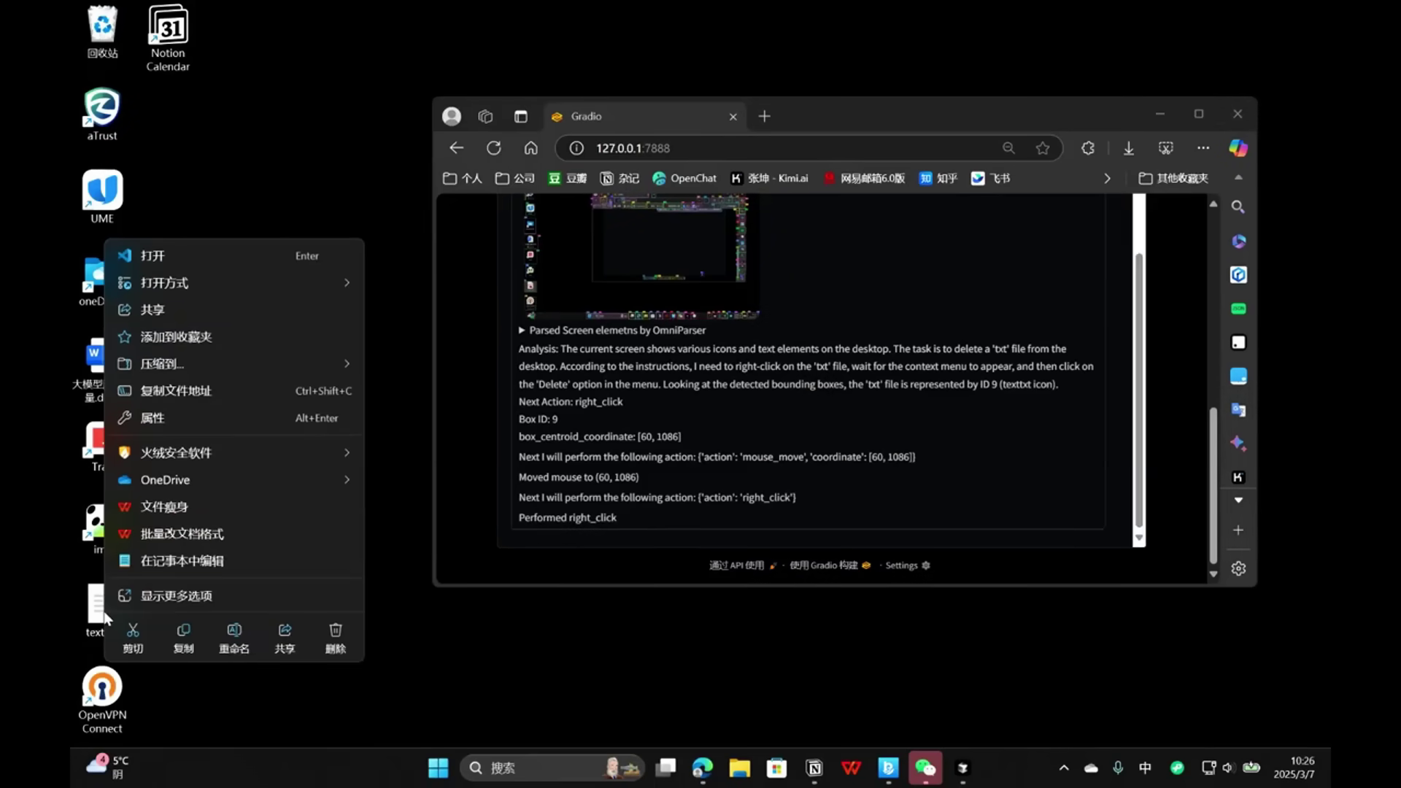
pyautogui.click(336, 641)
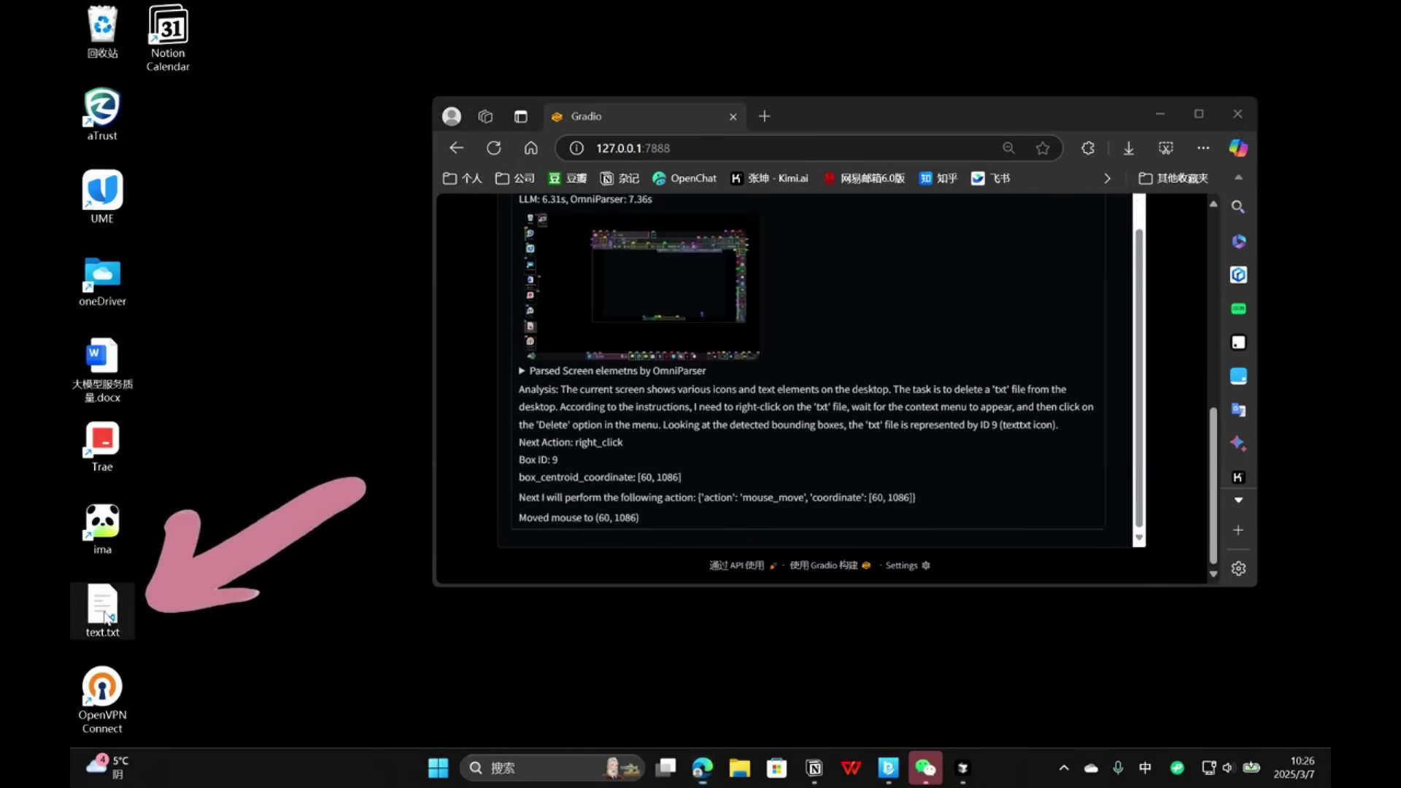
pyautogui.rightClick(104, 617)
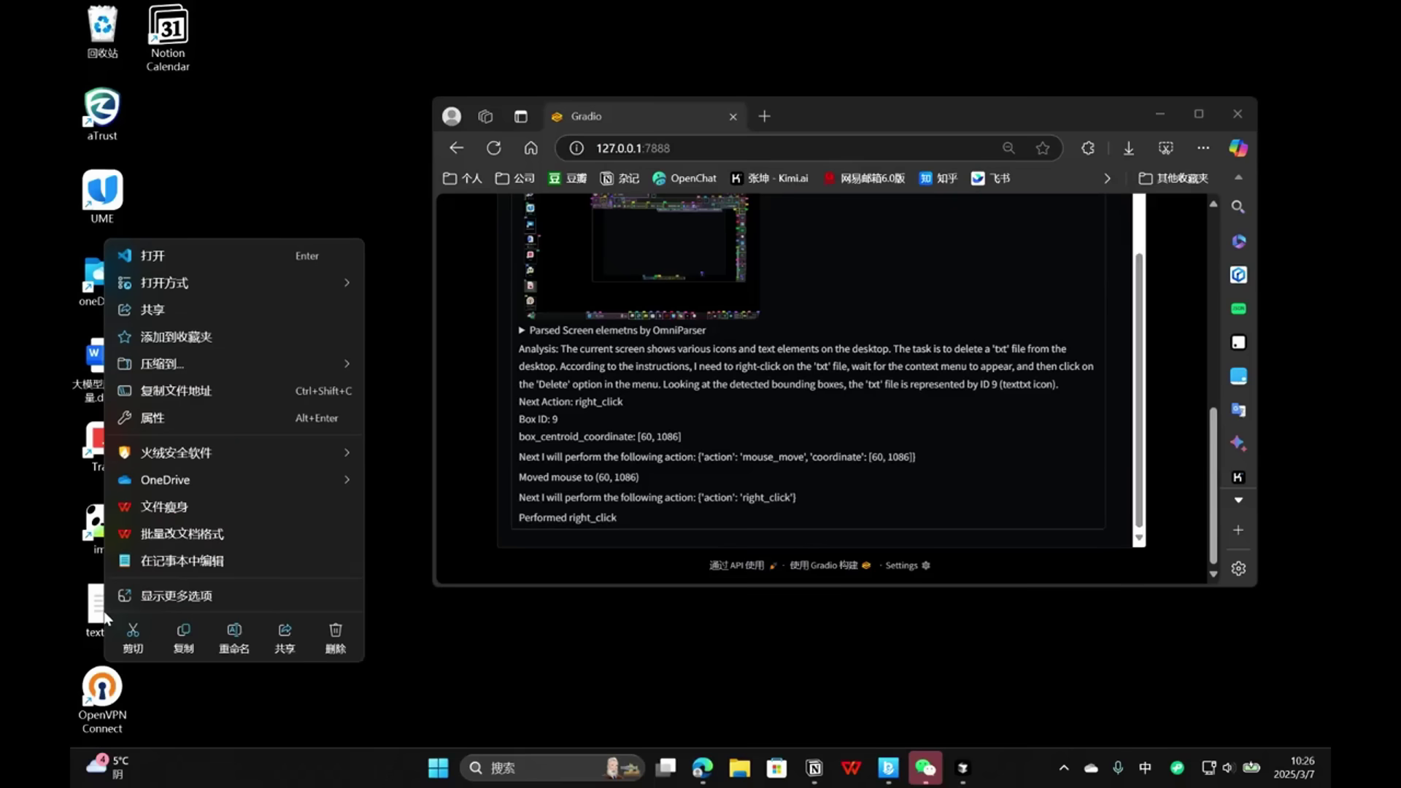
pyautogui.click(335, 638)
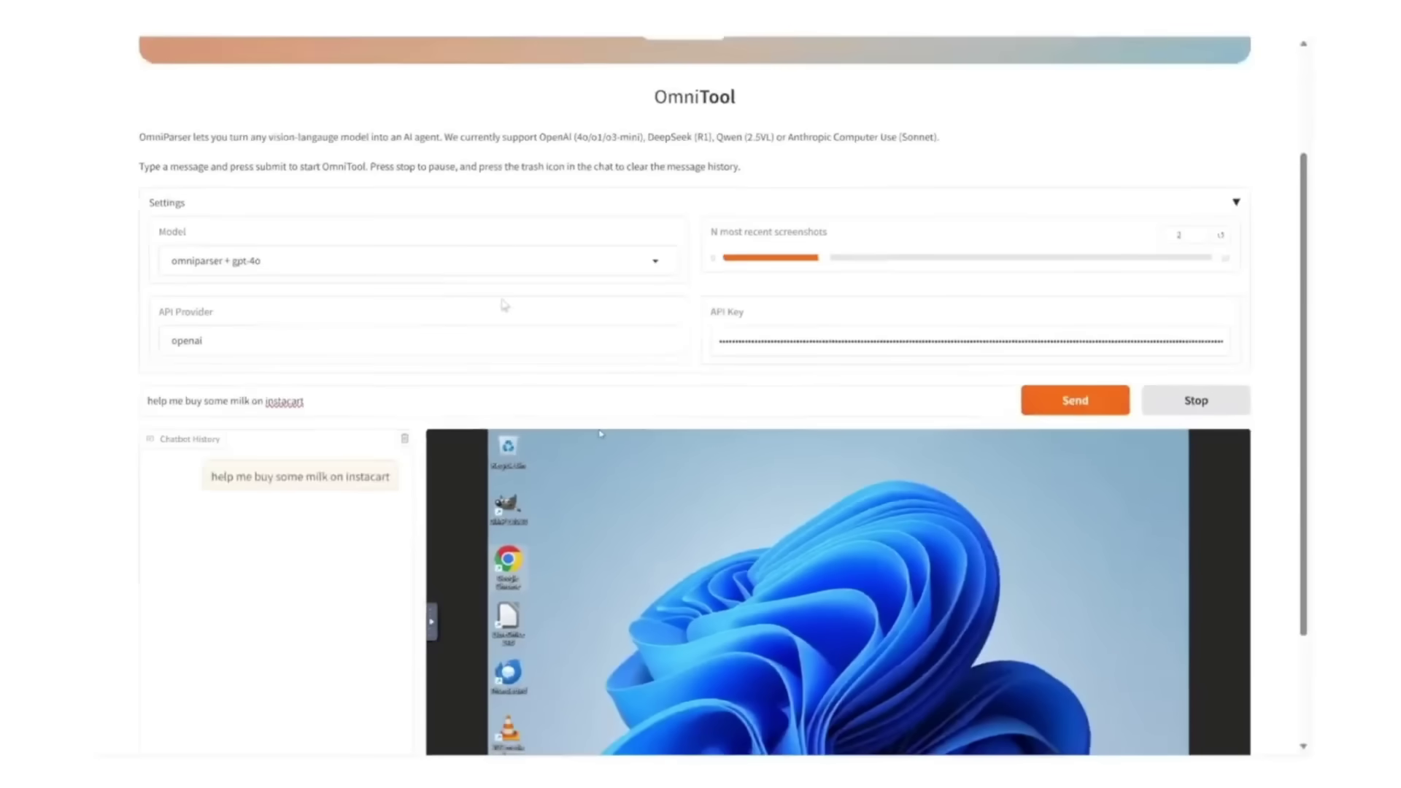
# Dismiss the $0 delivery promo, search Instacart for milk, and open Fred Meyer Vitamin D Whole Milk
pyautogui.scroll(-2, 500, 303)
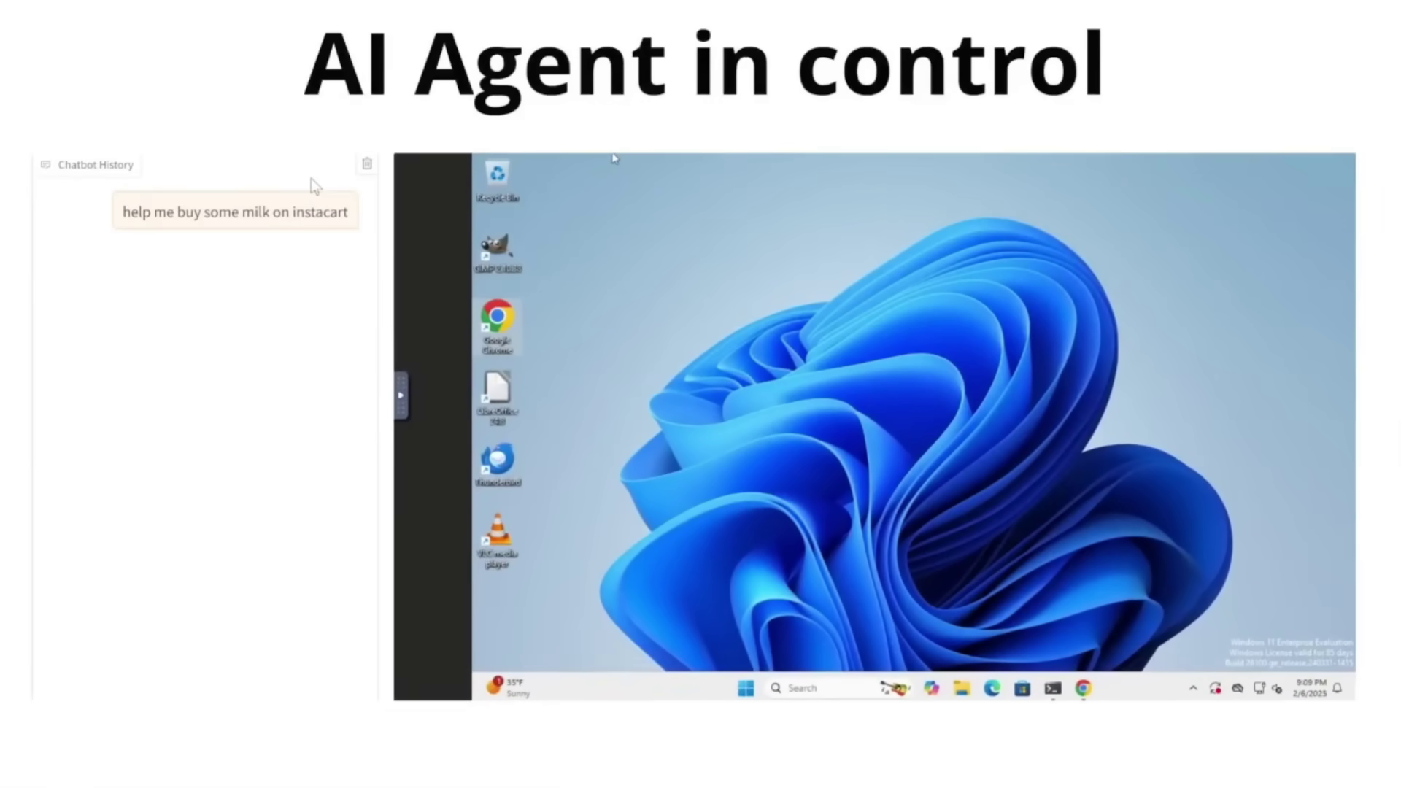
pyautogui.scroll(-3, 232, 327)
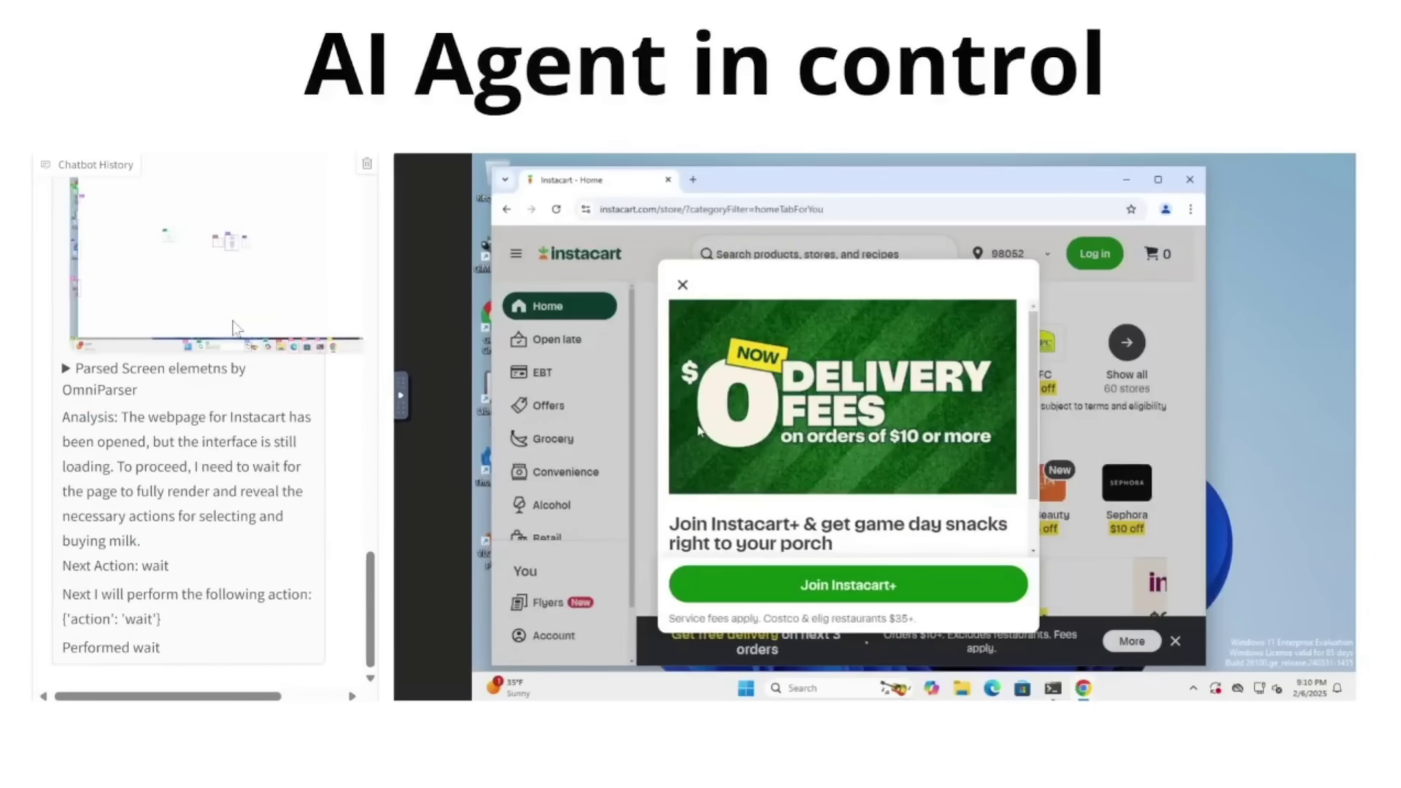
pyautogui.click(683, 285)
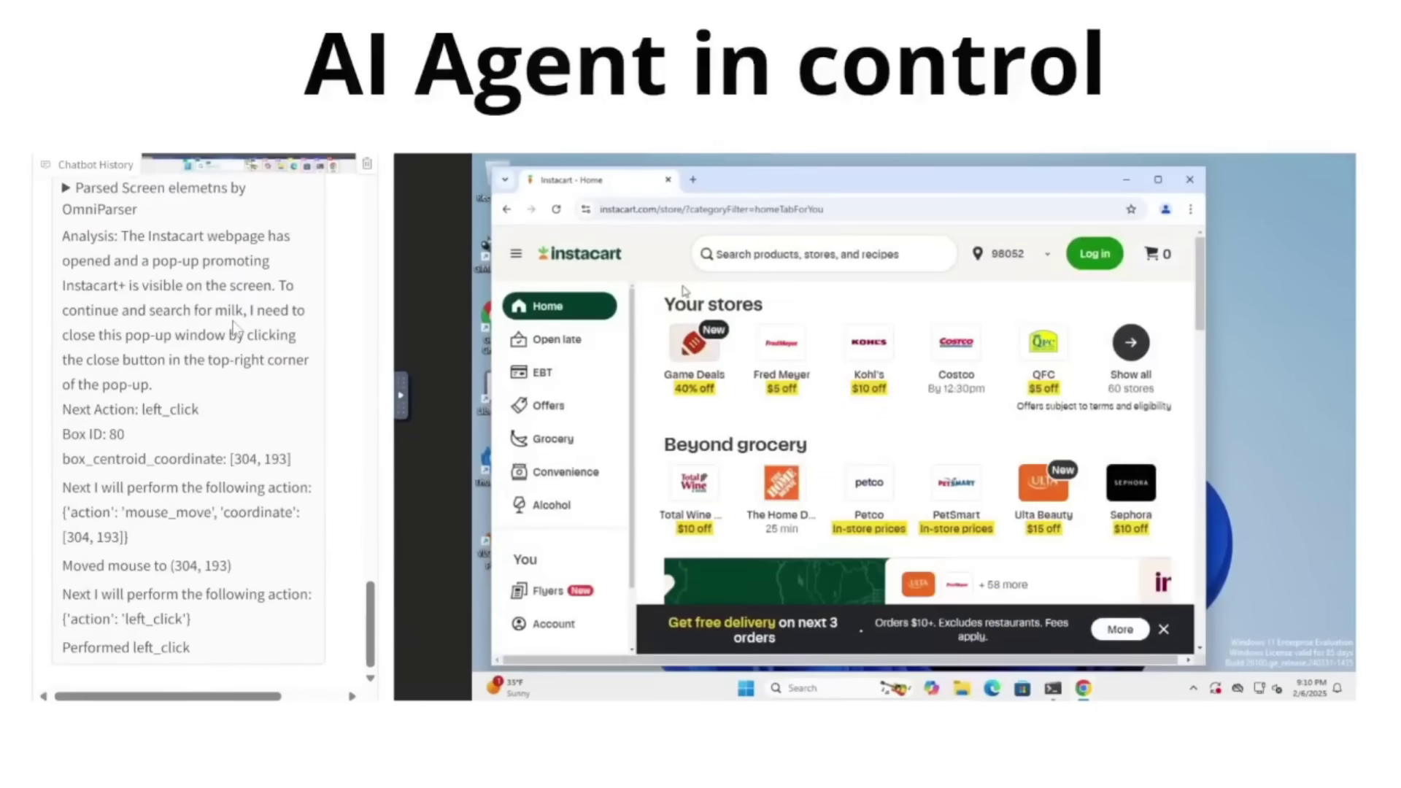
pyautogui.click(756, 255)
pyautogui.write('milk')
pyautogui.press('Return')
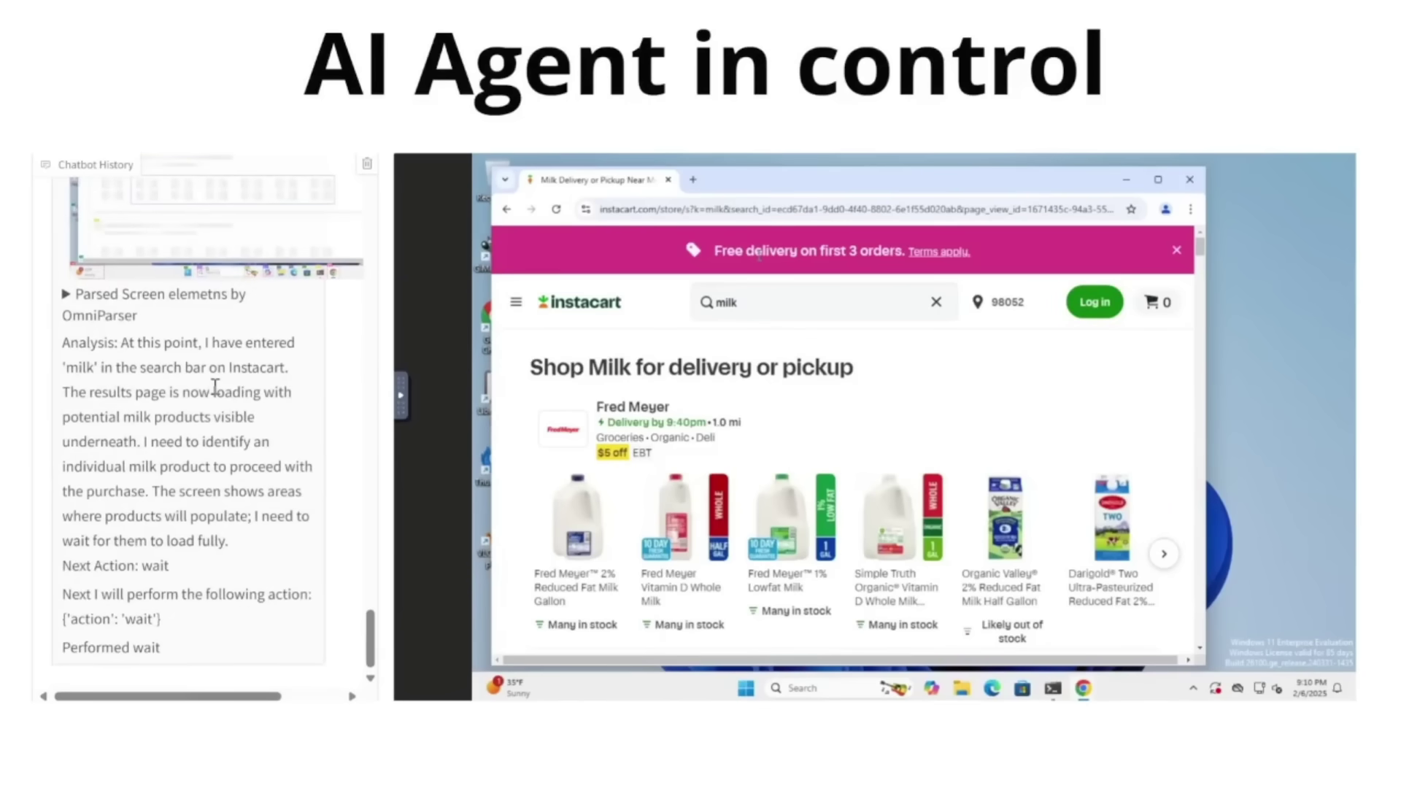
pyautogui.click(686, 523)
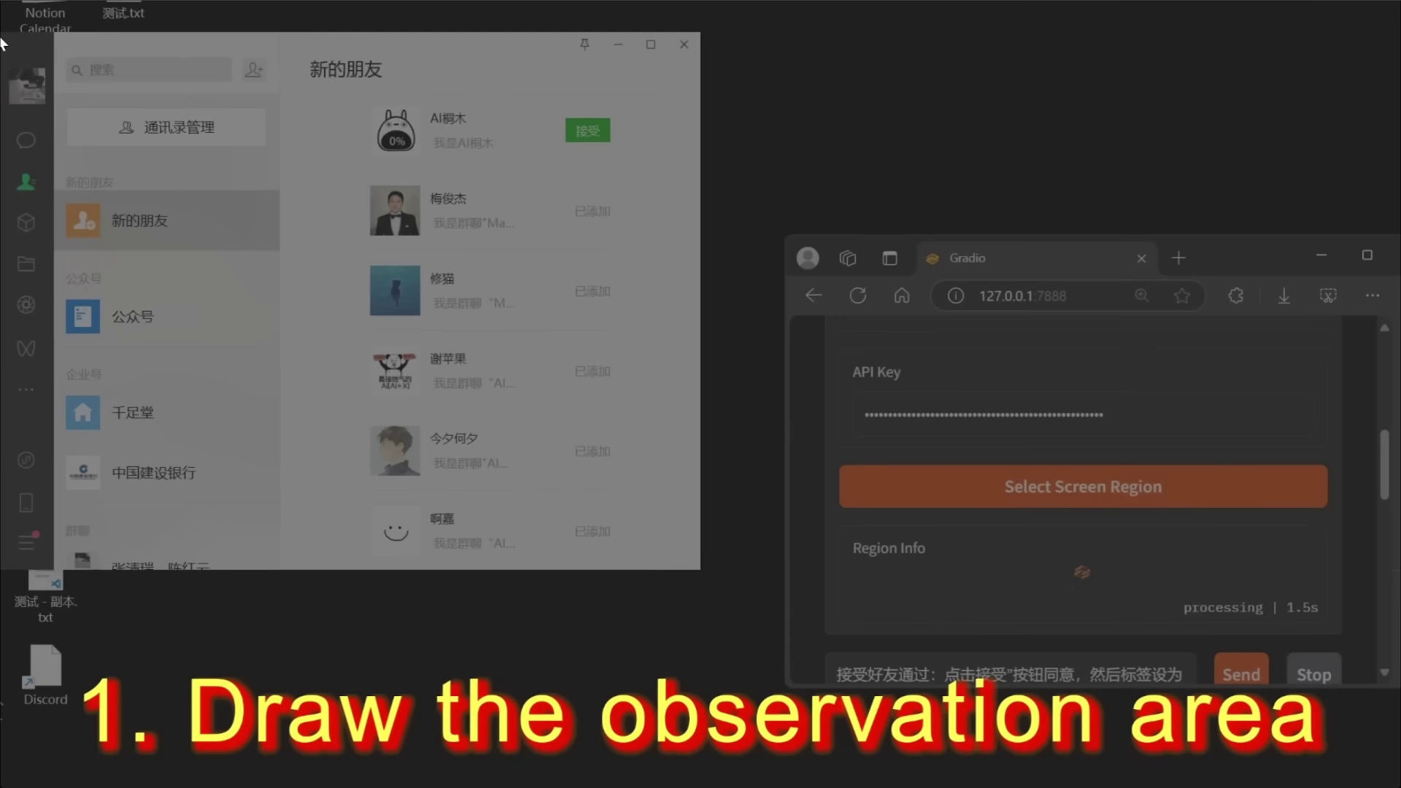
# Set the WeChat window as the watched screen region and send the accept-friend-request task
pyautogui.moveTo(707, 554); pyautogui.dragTo(698, 568)
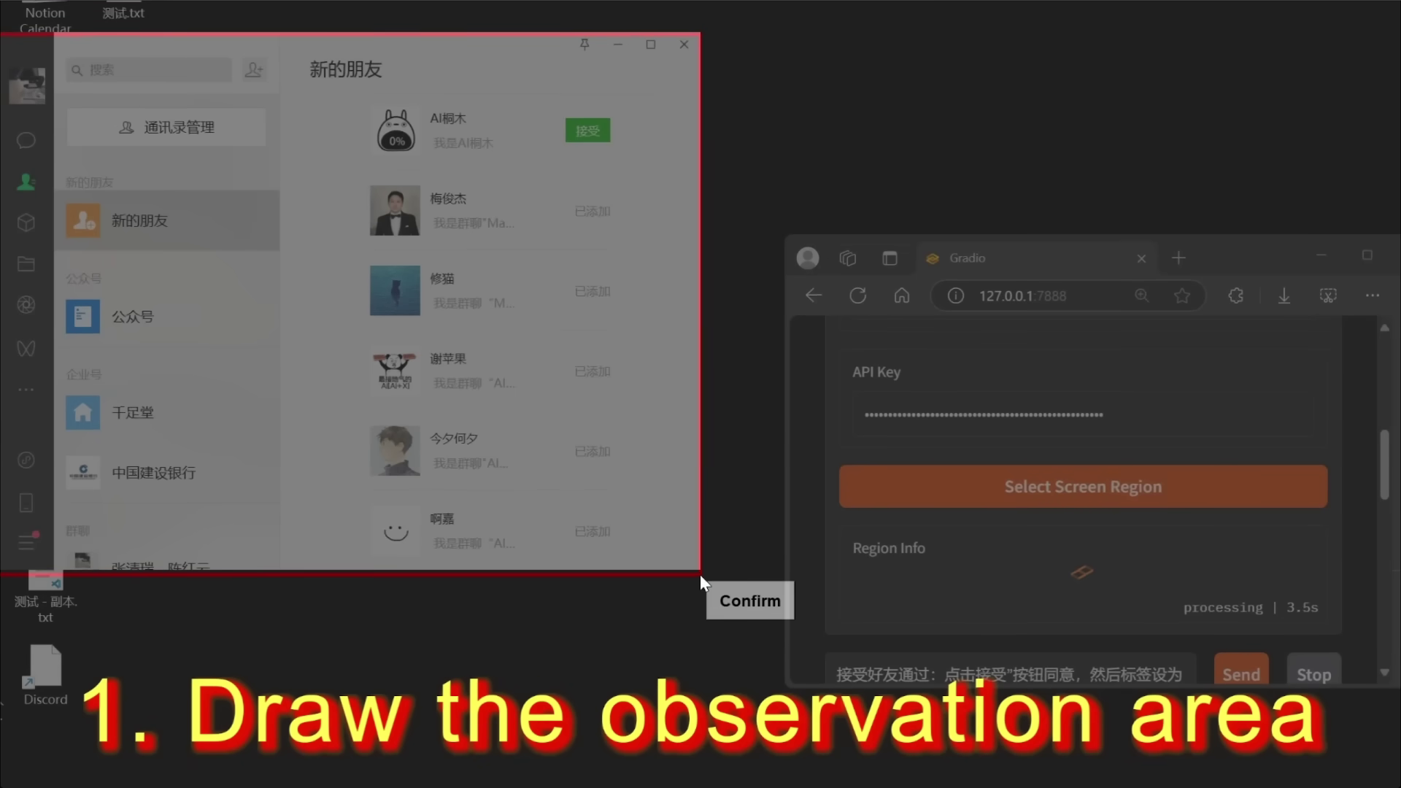
pyautogui.click(729, 596)
pyautogui.scroll(-2, 1097, 549)
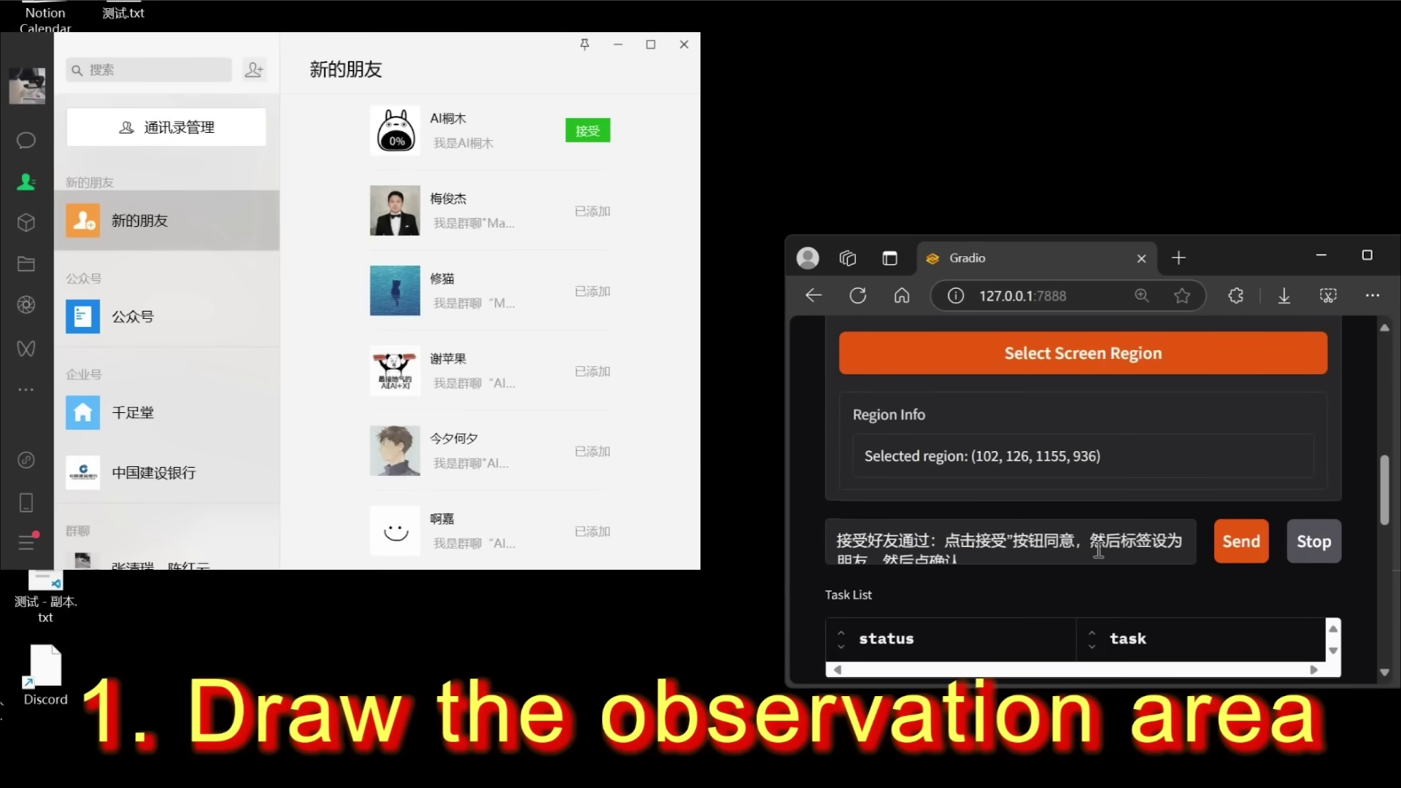
pyautogui.click(1232, 543)
# Open the pending friend request, verify it with chat-only permissions, and tag the friend 蚂蚁同事
pyautogui.scroll(-3, 1136, 536)
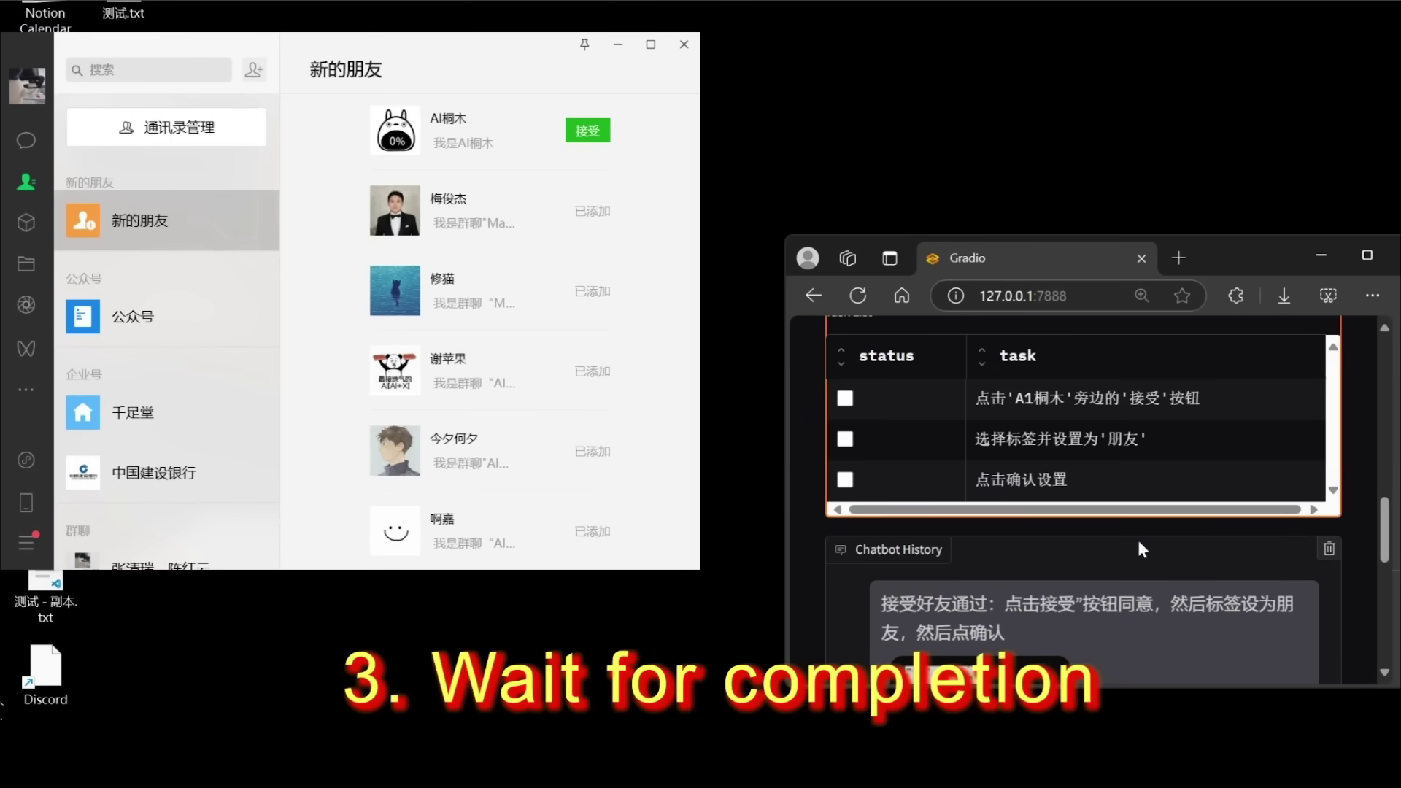
pyautogui.scroll(-5, 1138, 543)
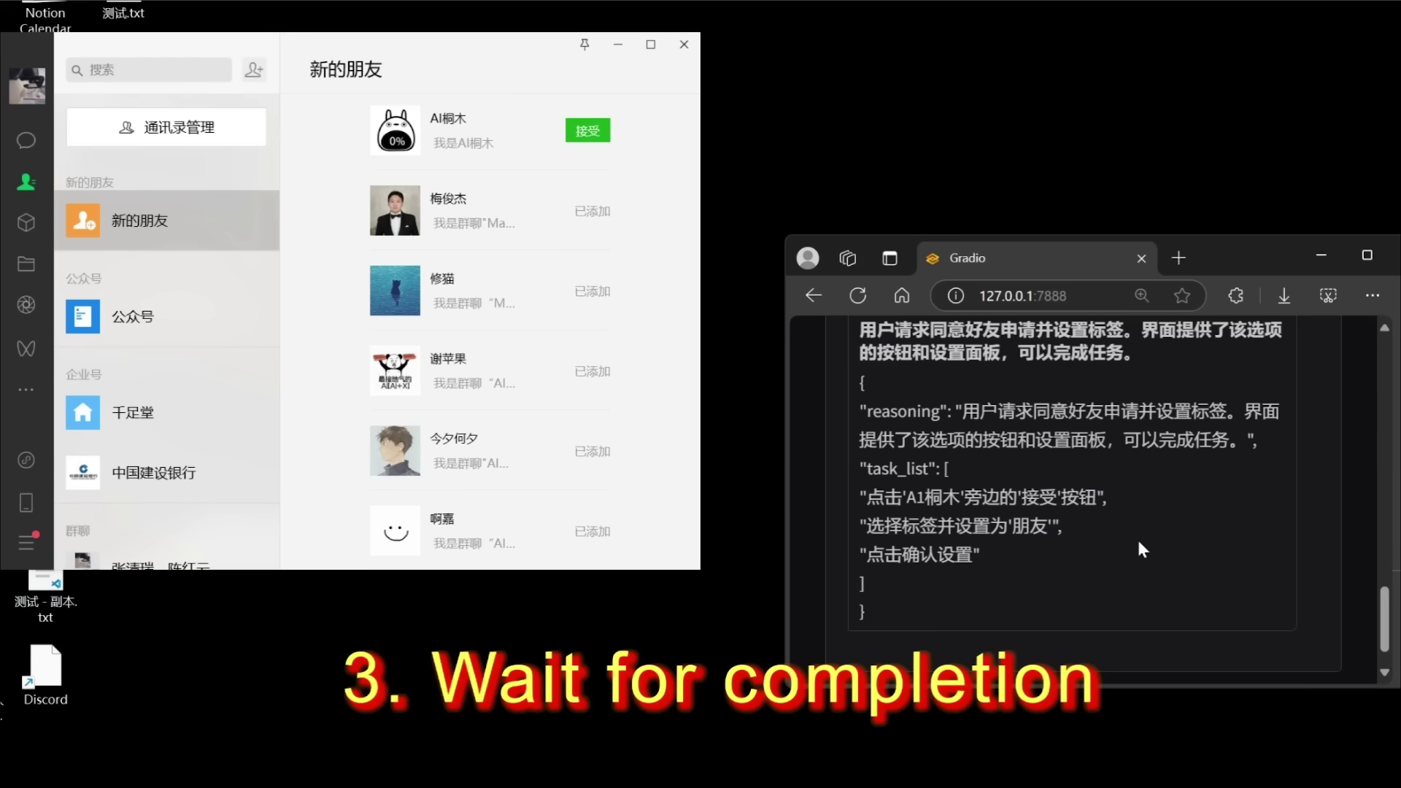
pyautogui.click(488, 133)
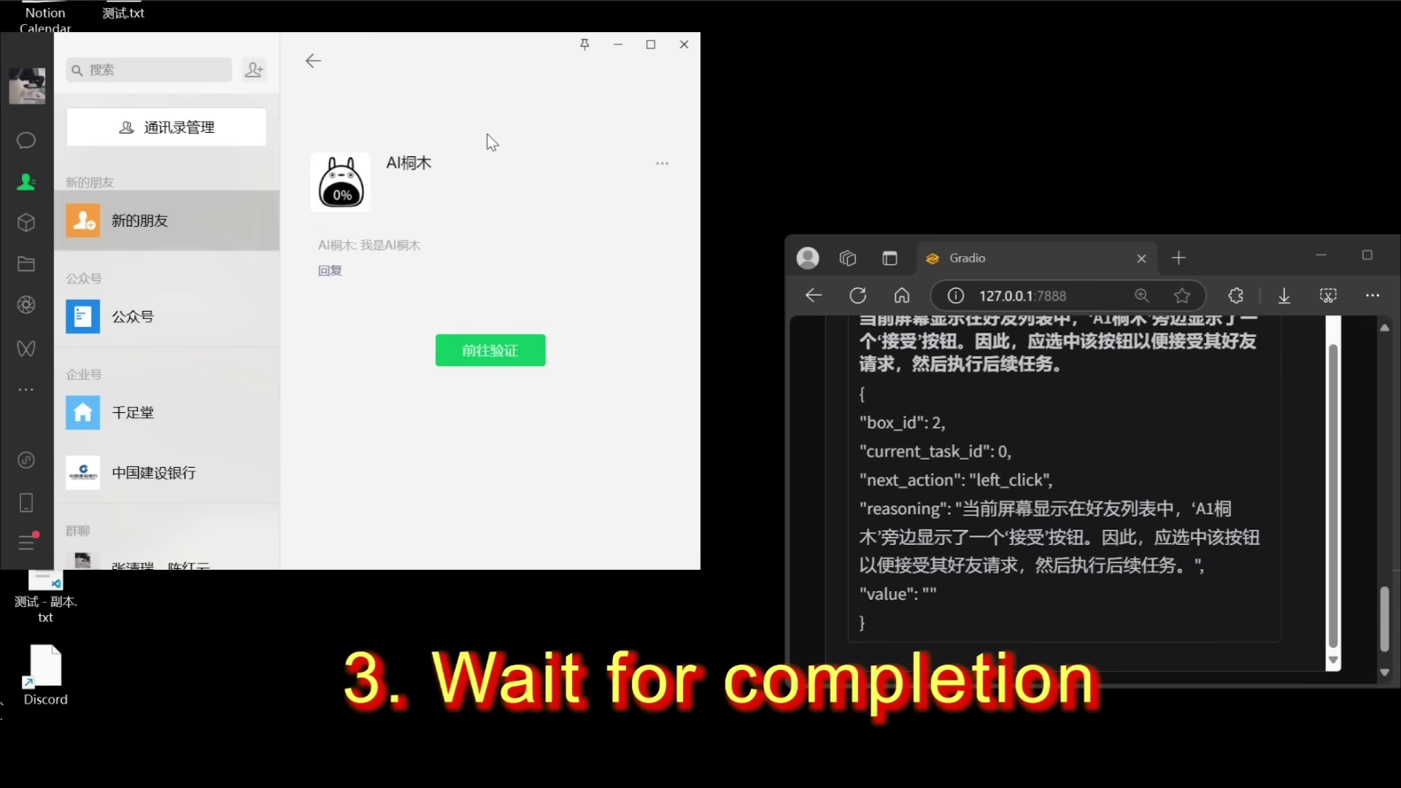
pyautogui.click(489, 349)
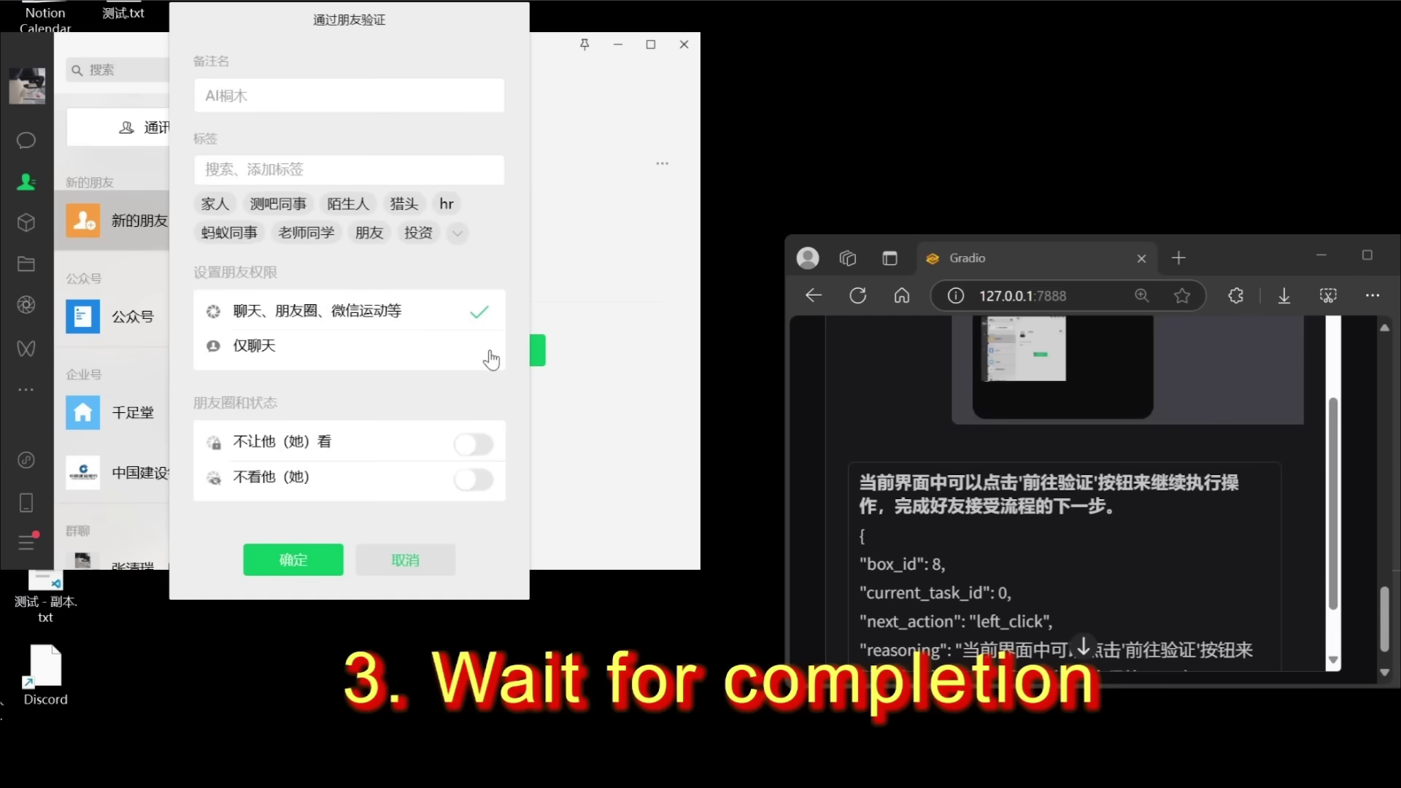
pyautogui.click(489, 356)
pyautogui.click(229, 235)
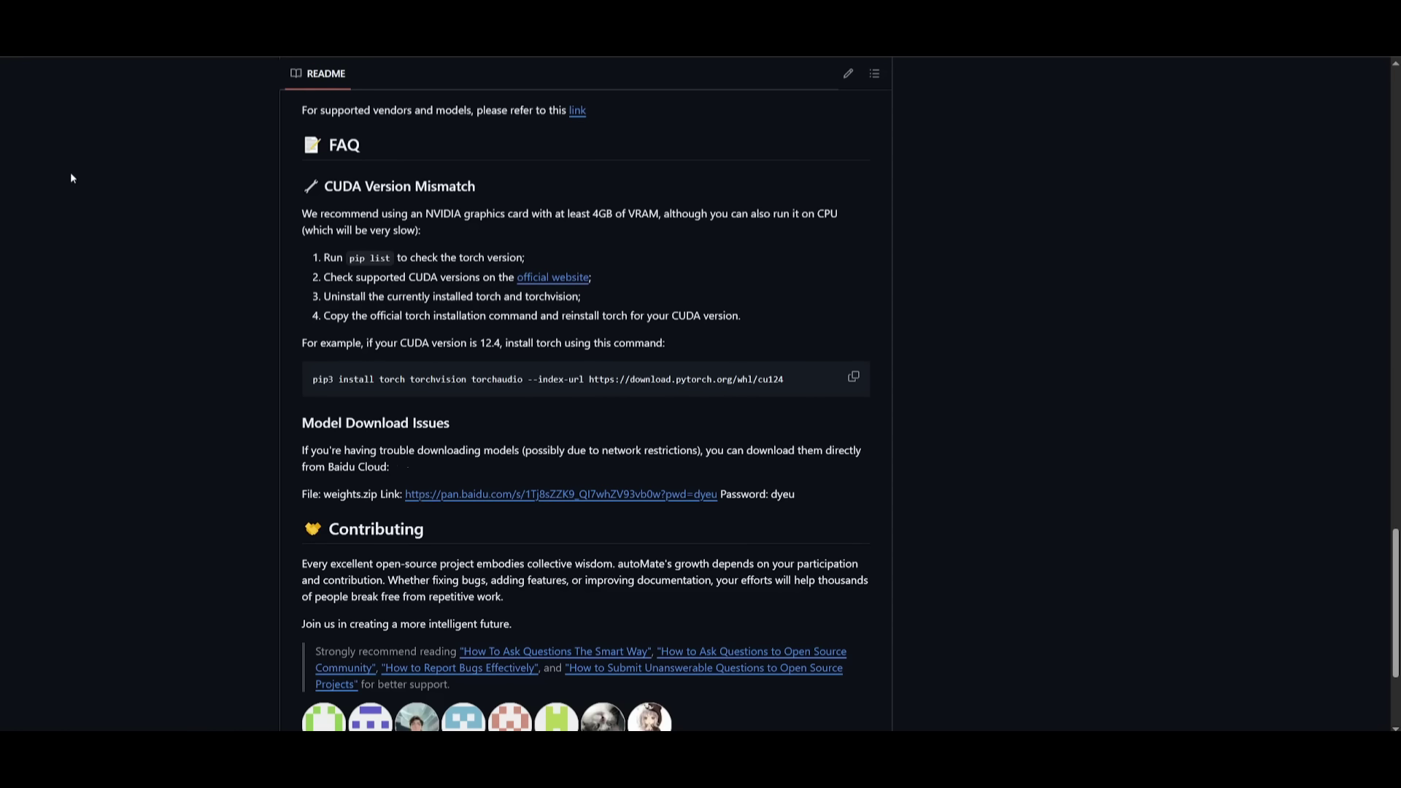
# Scroll the README back up to Quick Start, then switch to the Visual Studio Code homepage
pyautogui.scroll(4, 71, 178)
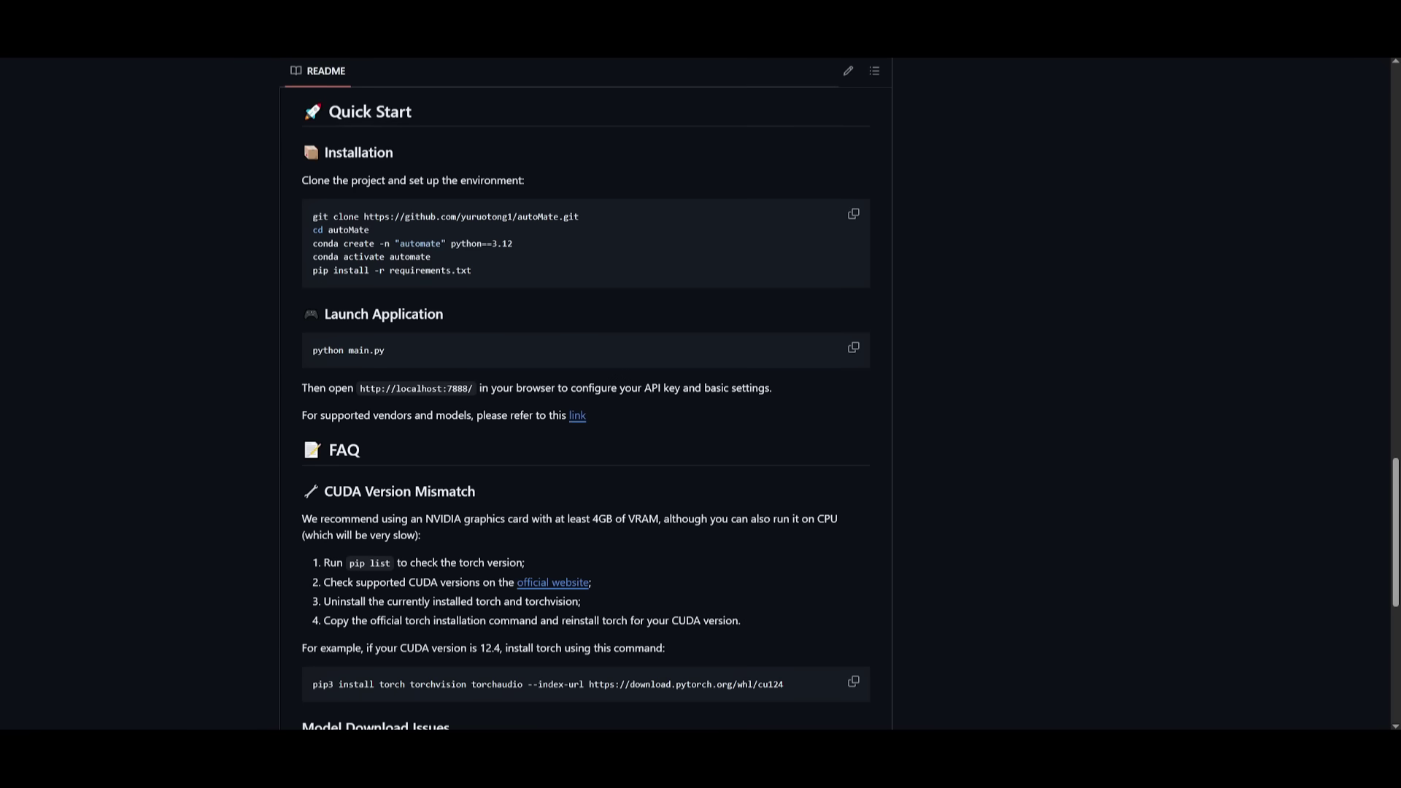
pyautogui.hotkey('ctrl', 'Tab')
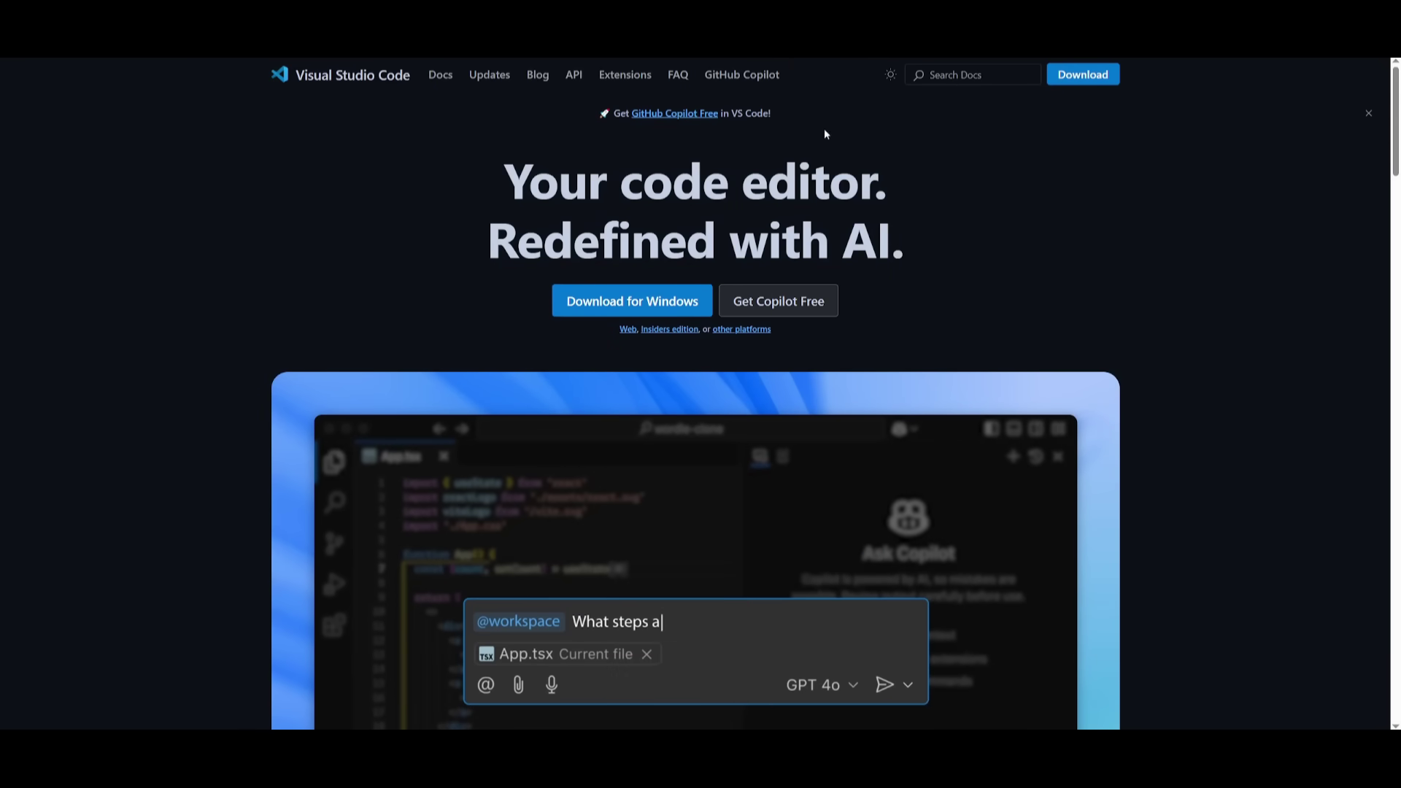
# Cycle past the python.org, Git and anaconda.org conda pages back to the autoMate README
pyautogui.hotkey('ctrl', 'Tab')
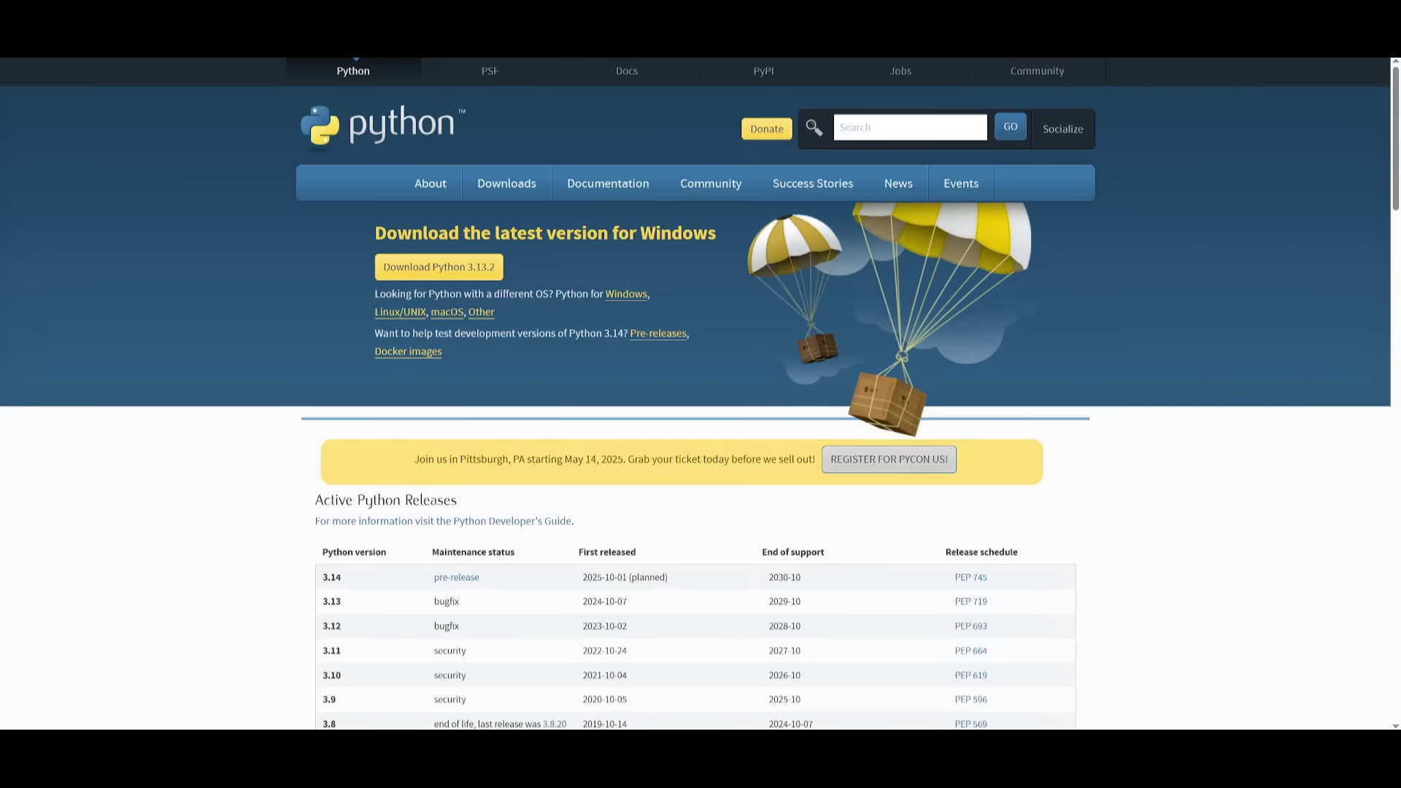
pyautogui.hotkey('ctrl', 'Tab')
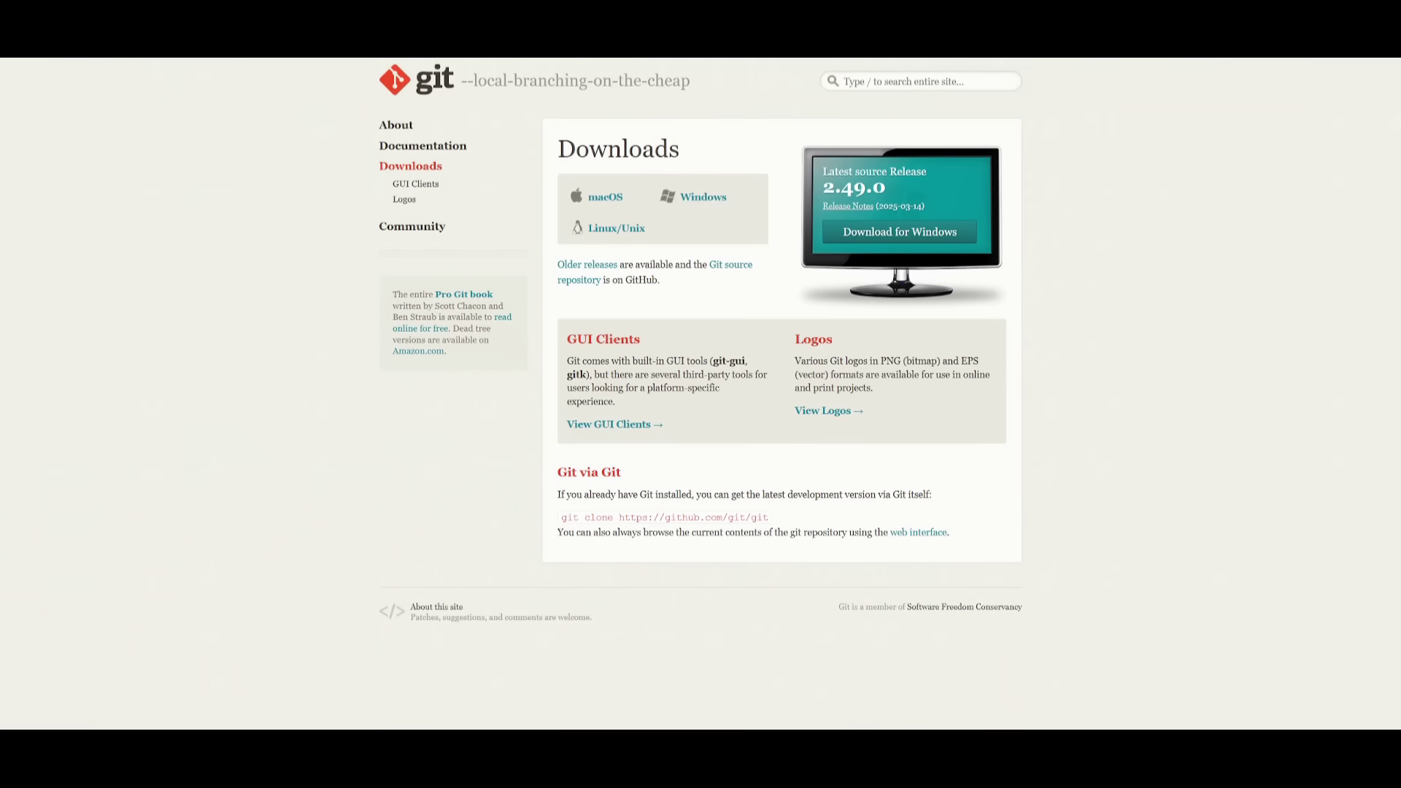
pyautogui.hotkey('ctrl', 'Tab')
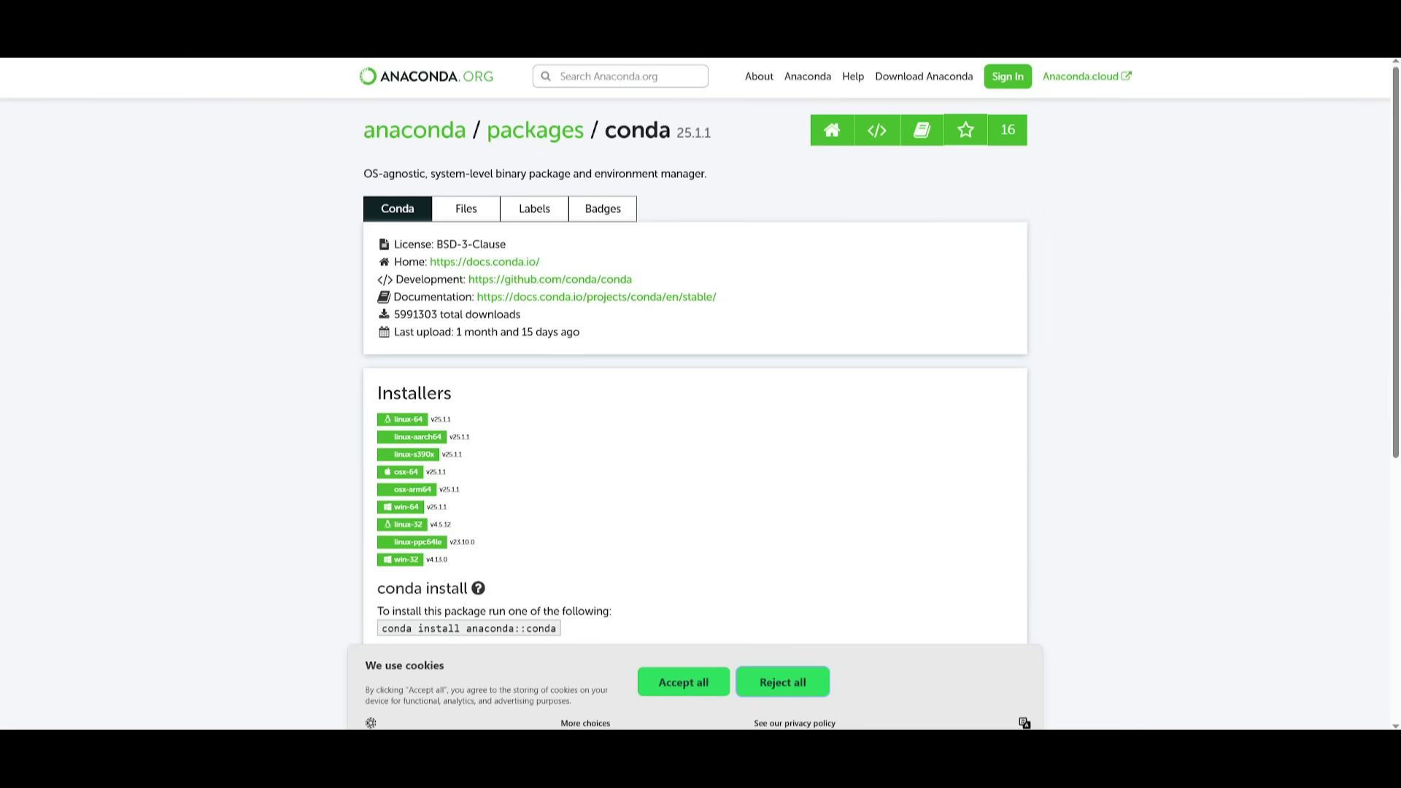
pyautogui.hotkey('ctrl', 'Tab')
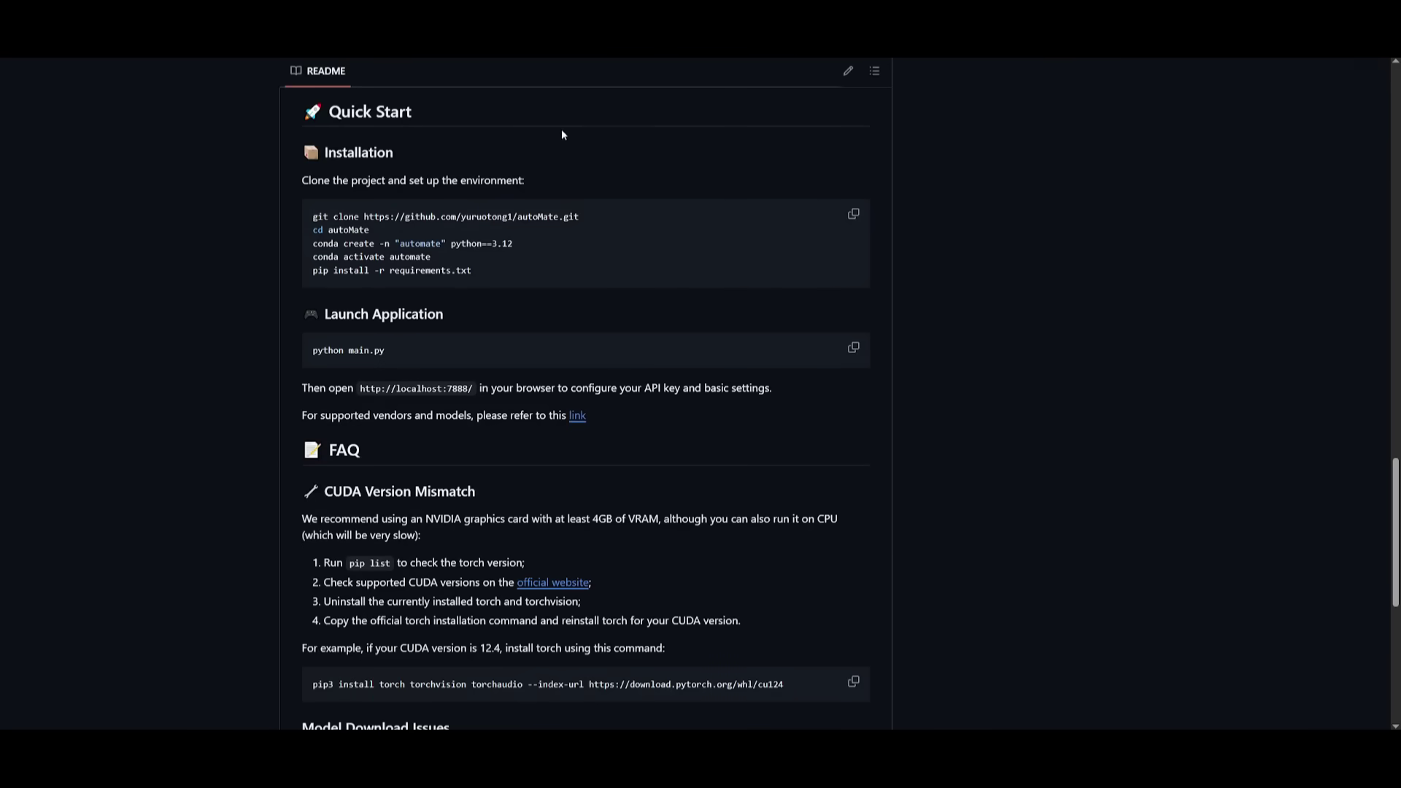
# Copy the README's git clone command and run it in a newly opened Command Prompt
pyautogui.click(855, 213)
pyautogui.moveTo(308, 217); pyautogui.dragTo(642, 223)
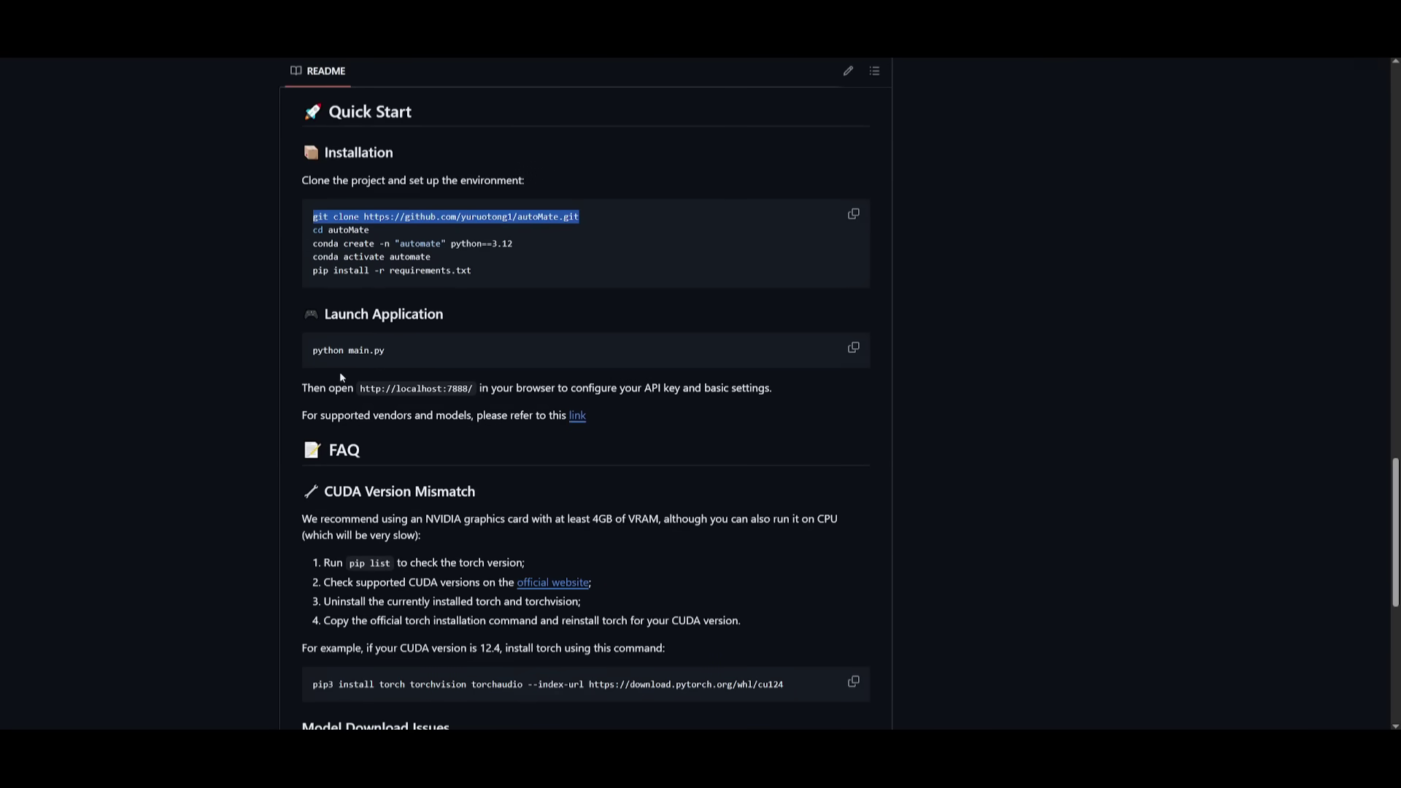
pyautogui.click(110, 682)
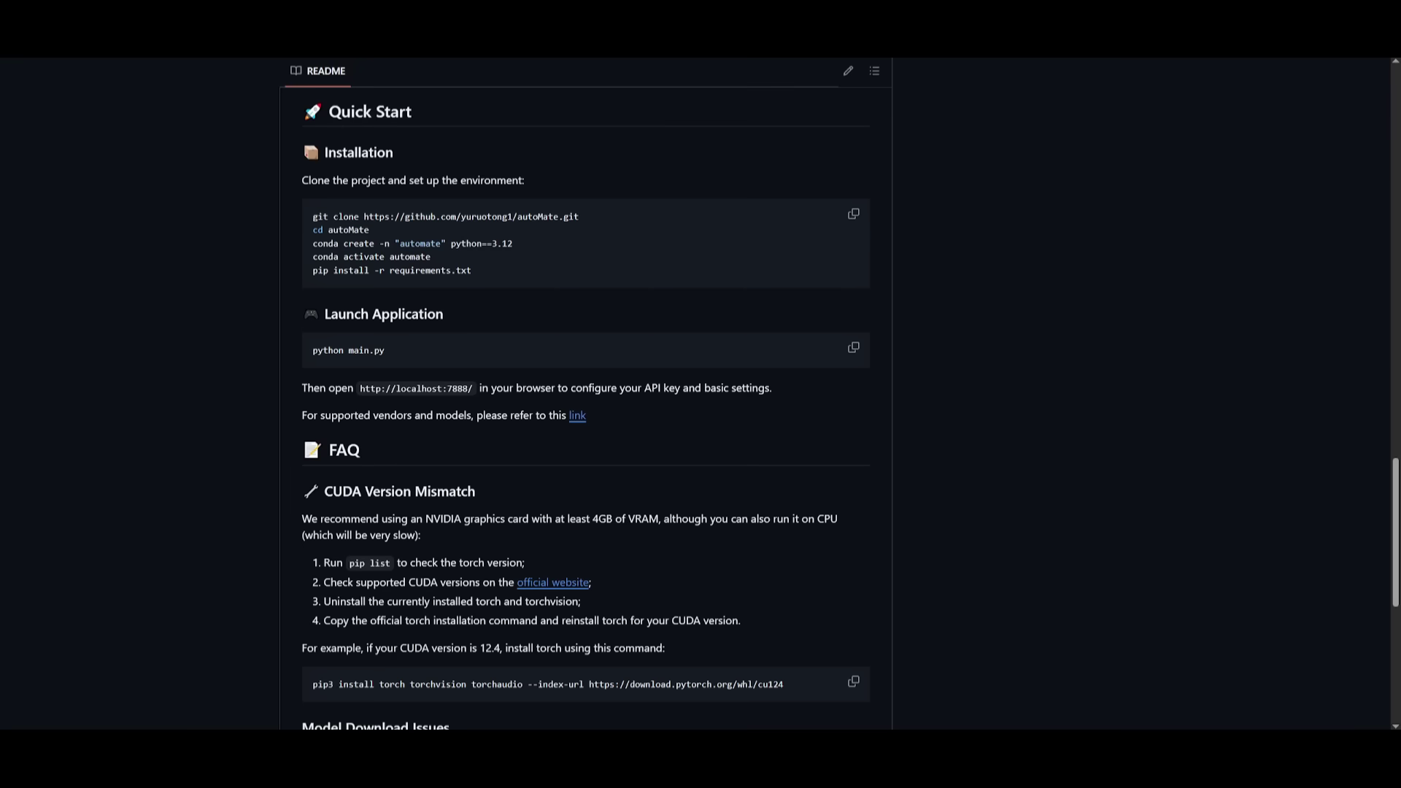
pyautogui.press('super')
pyautogui.write('cmd')
pyautogui.click(97, 381)
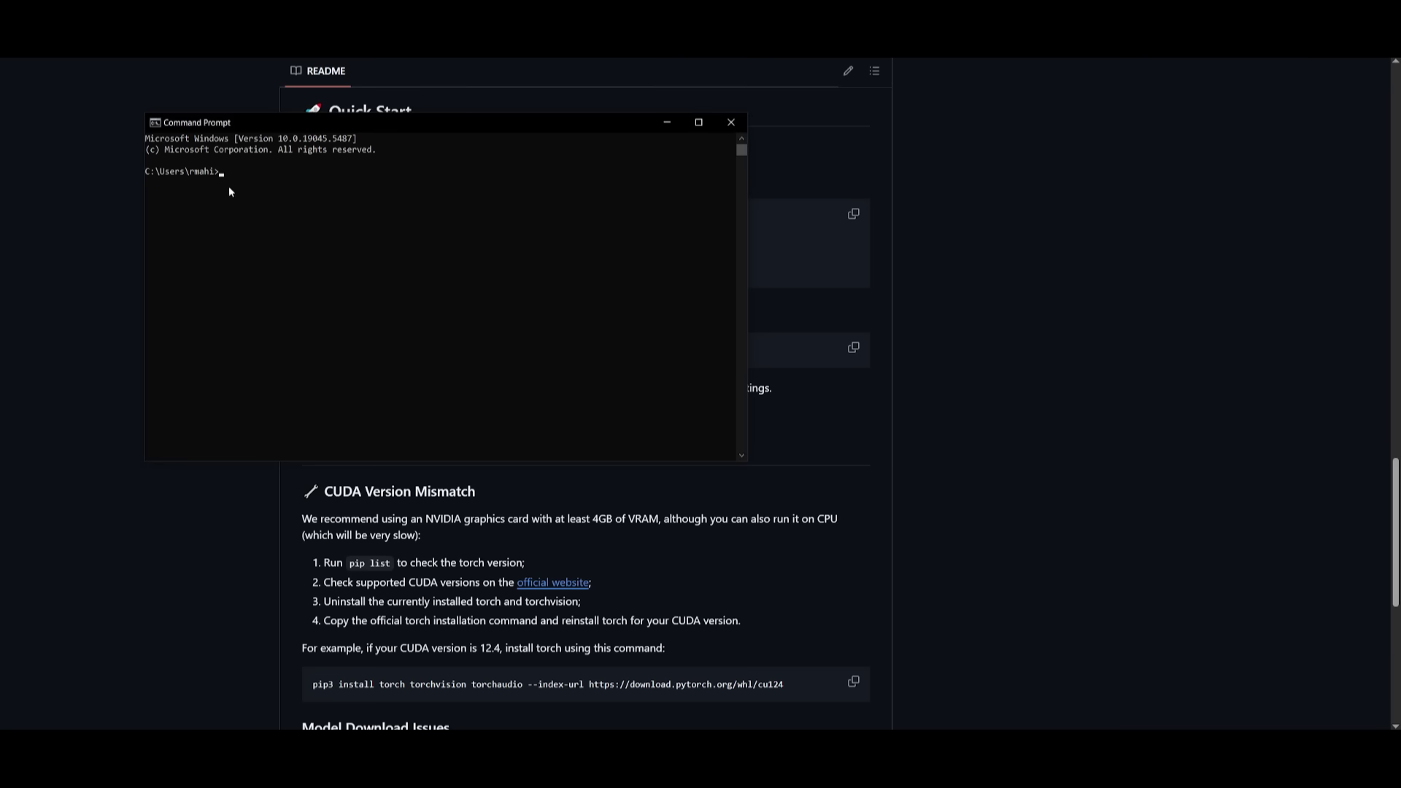
pyautogui.hotkey('ctrl', 'v')
pyautogui.press('Return')
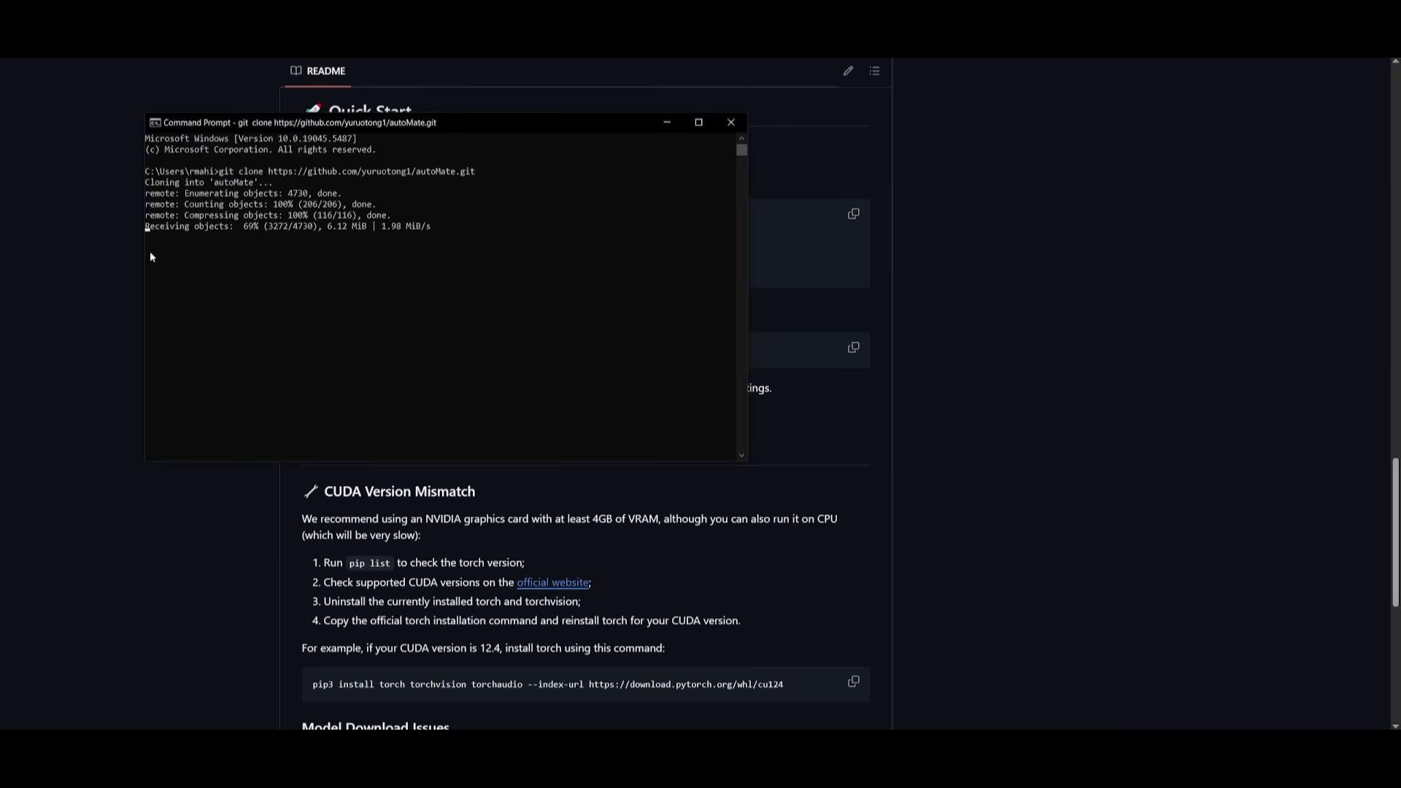
pyautogui.click(80, 280)
# Run cd autoMate, then create the "automate" conda environment with python==3.12
pyautogui.moveTo(381, 233); pyautogui.dragTo(278, 228)
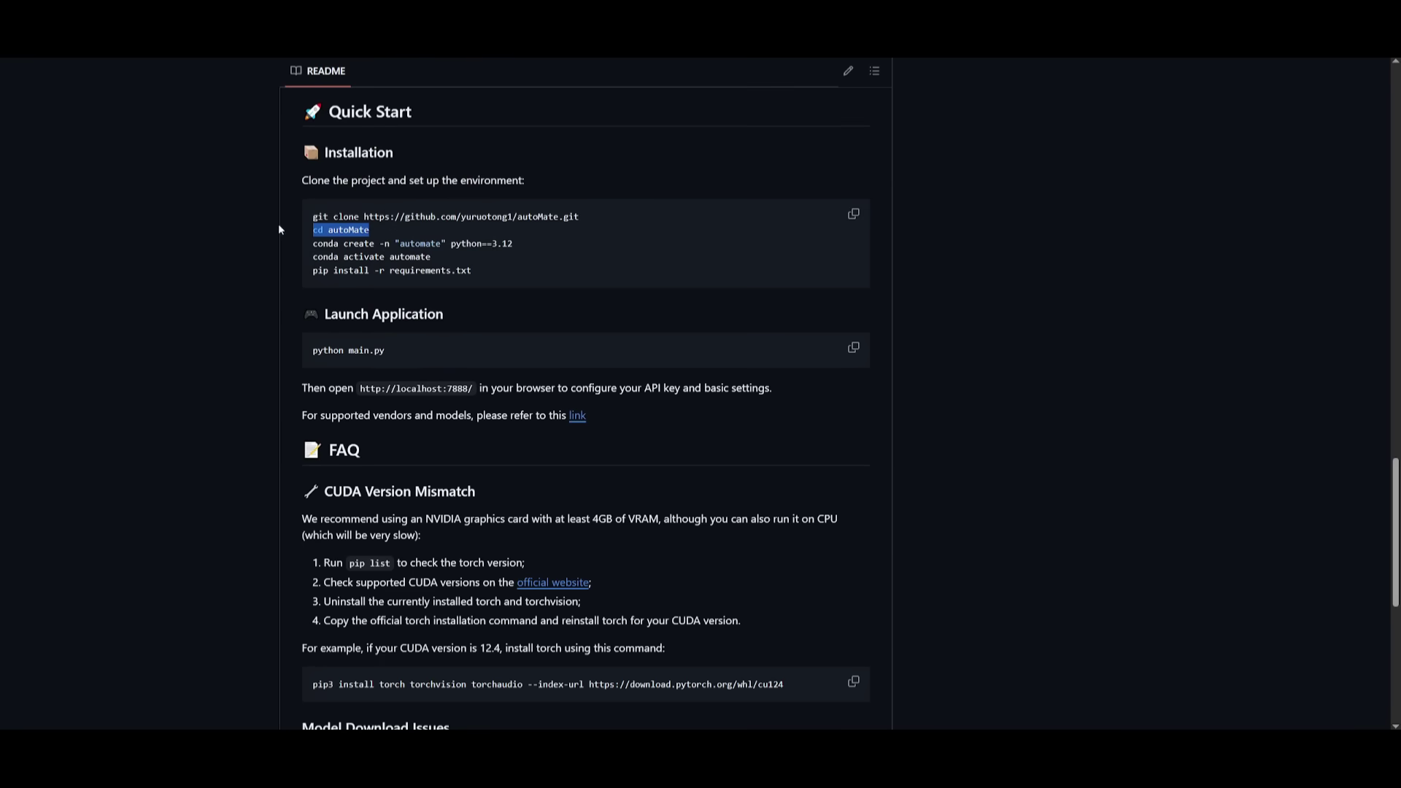
pyautogui.hotkey('alt', 'Tab')
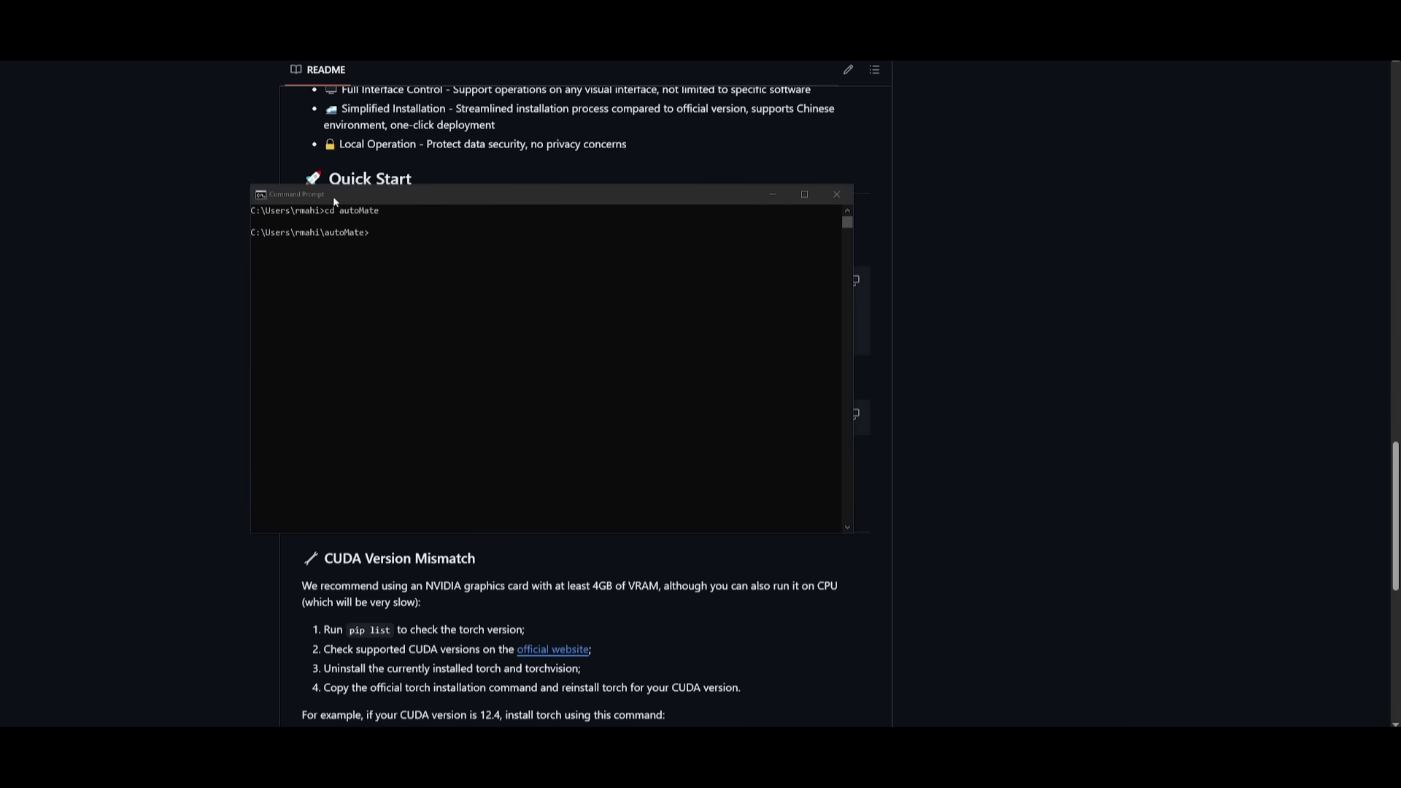
pyautogui.click(135, 271)
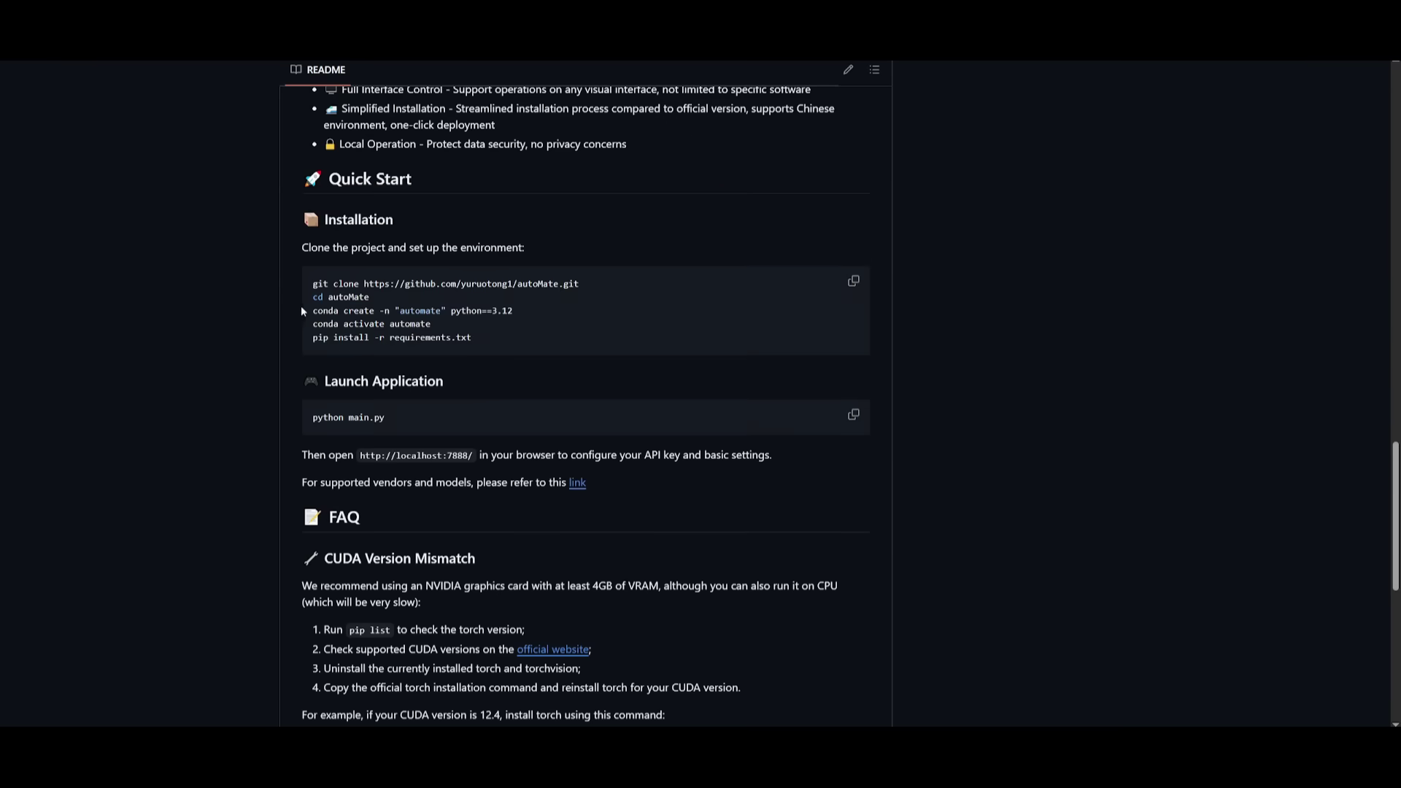
pyautogui.moveTo(311, 310)
pyautogui.mouseDown()
pyautogui.moveTo(525, 309)
pyautogui.moveTo(292, 302)
pyautogui.moveTo(312, 313)
pyautogui.mouseUp()
pyautogui.click(368, 295)
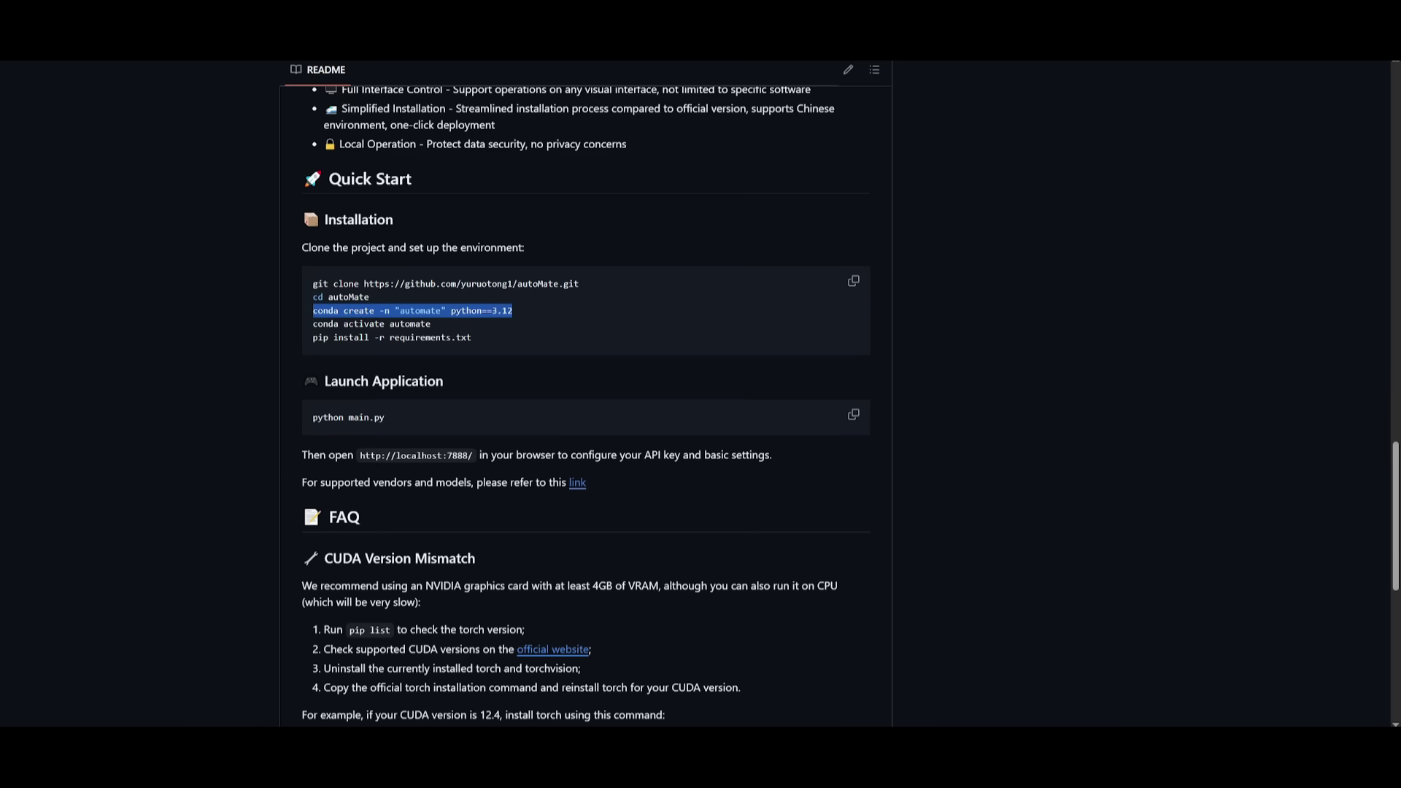
pyautogui.hotkey('alt', 'Tab')
pyautogui.rightClick(370, 229)
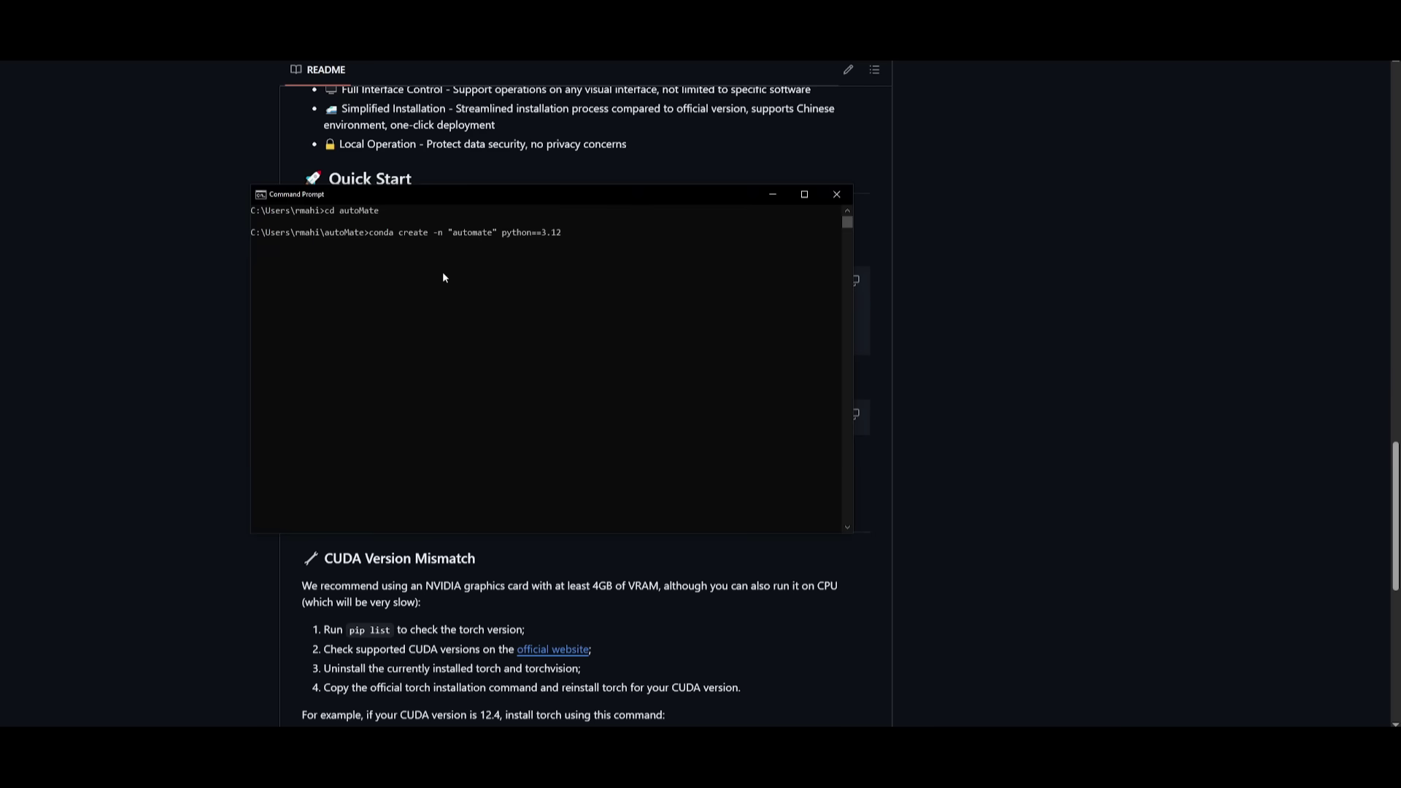
pyautogui.press('Return')
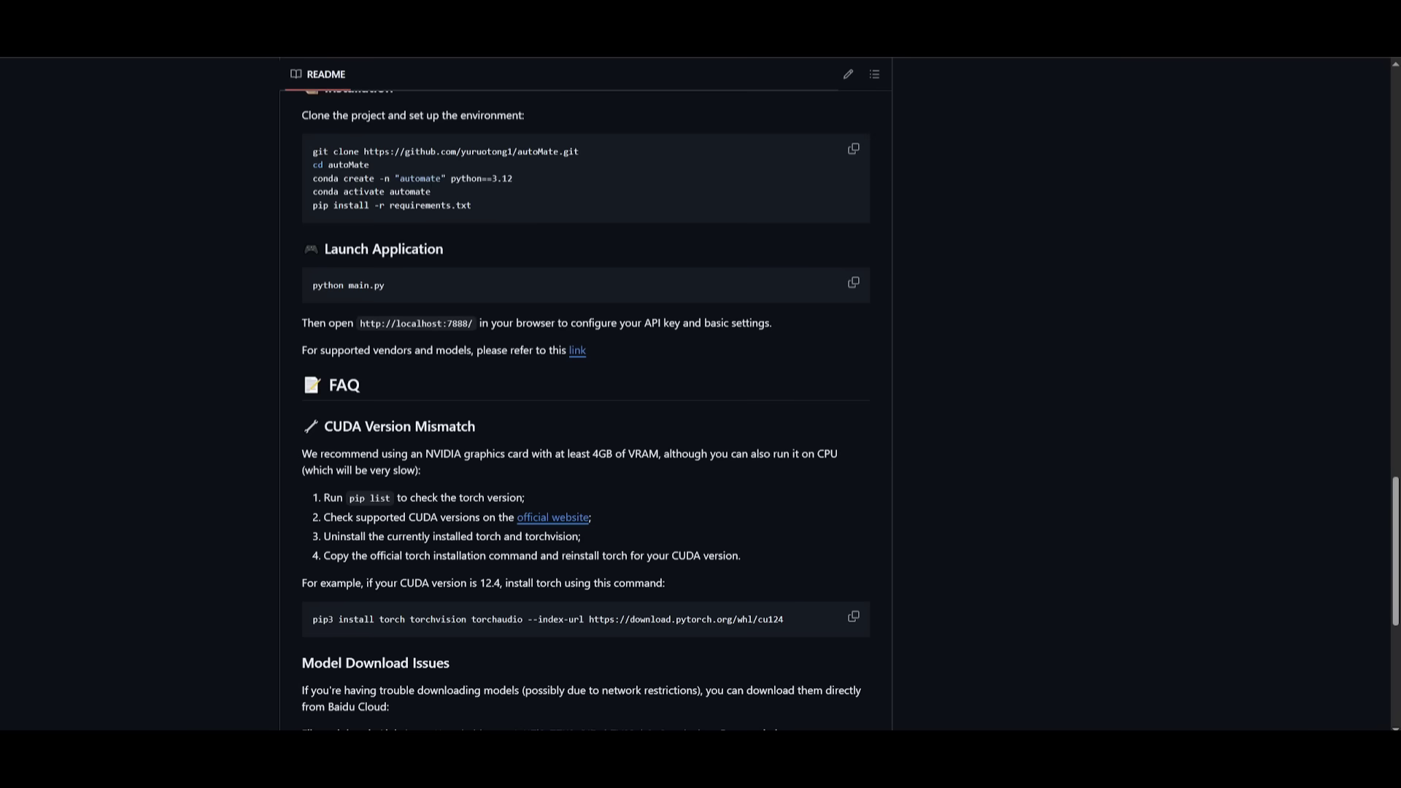
# Activate the environment with conda activate automate
pyautogui.moveTo(432, 191); pyautogui.dragTo(306, 191)
pyautogui.hotkey('ctrl', 'c')
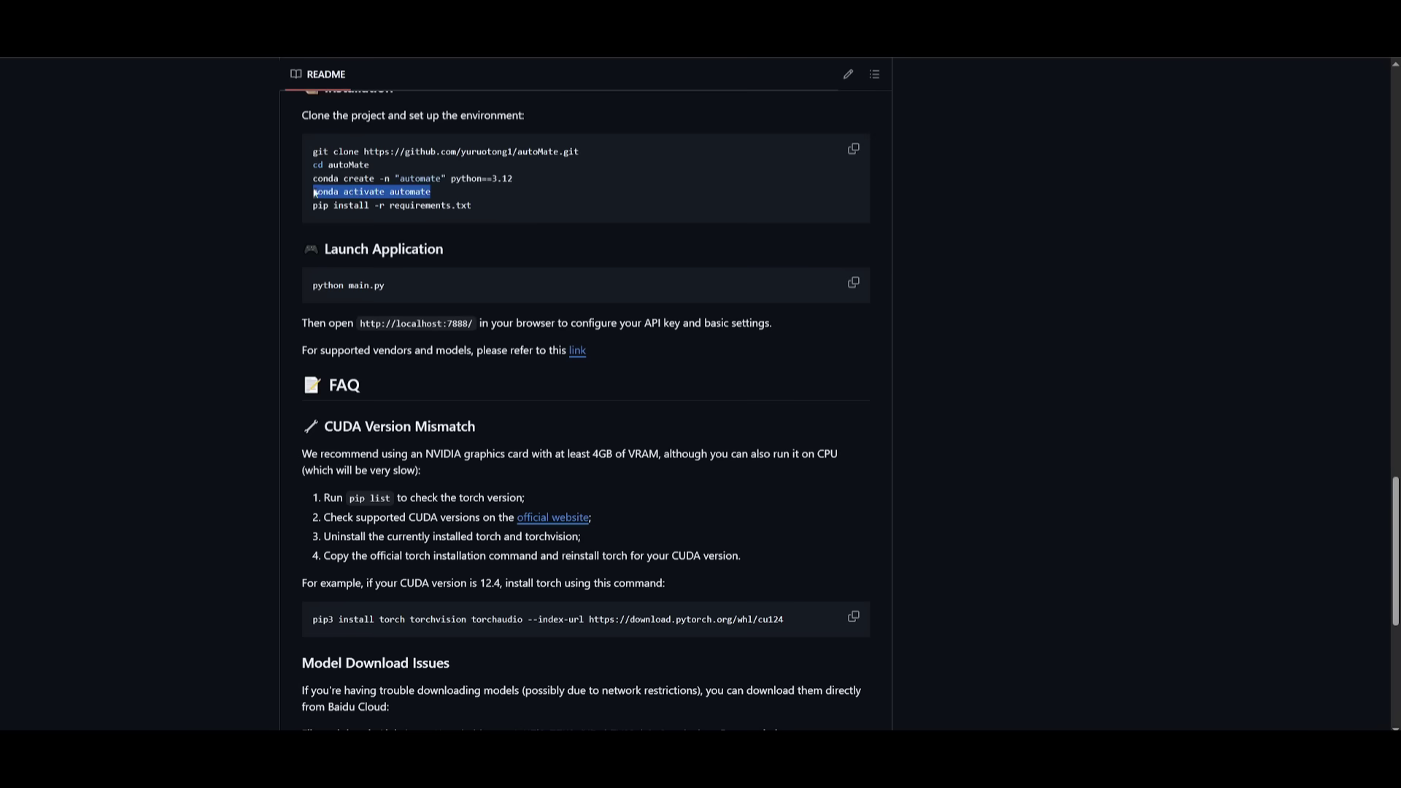
pyautogui.click(304, 191)
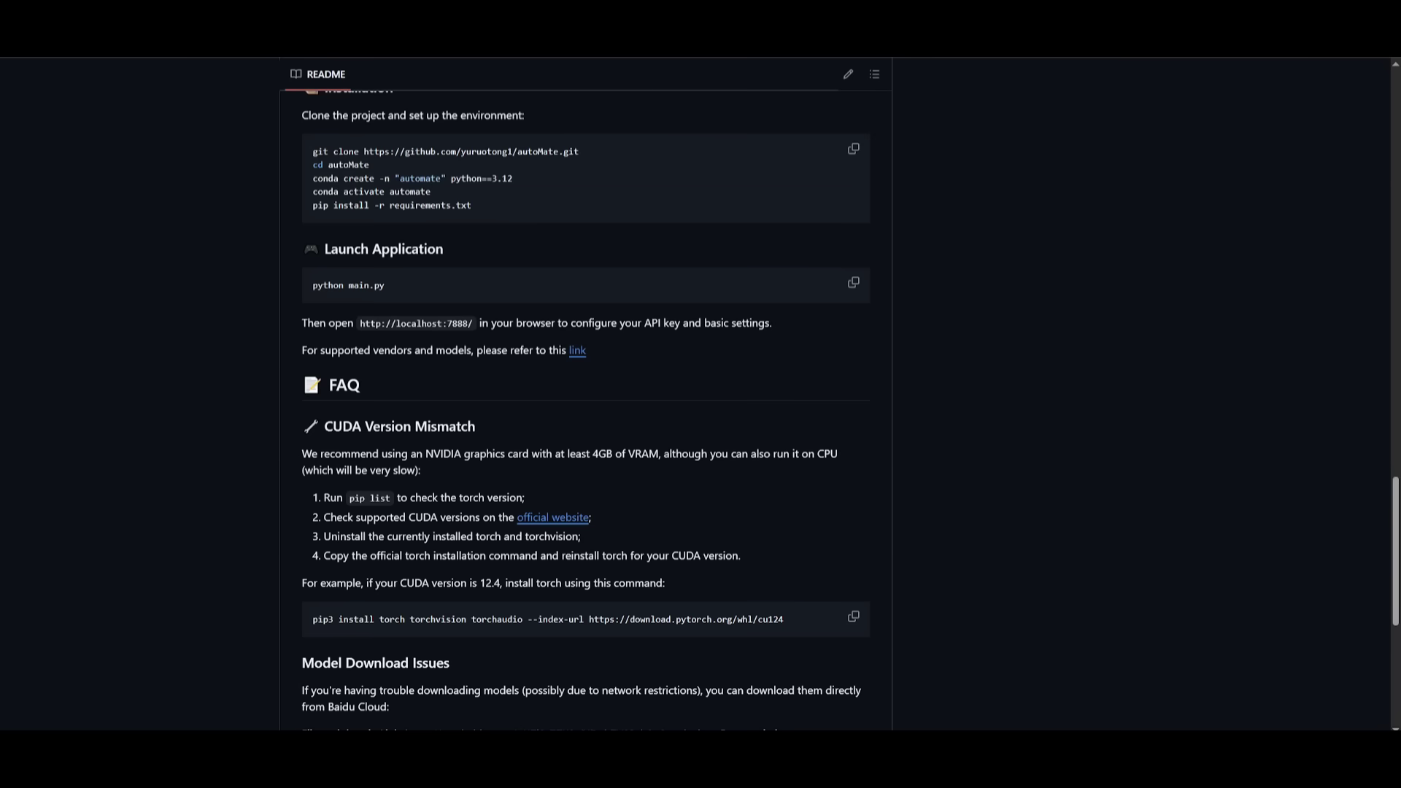
pyautogui.hotkey('alt', 'Tab')
pyautogui.hotkey('ctrl', 'v')
pyautogui.press('Return')
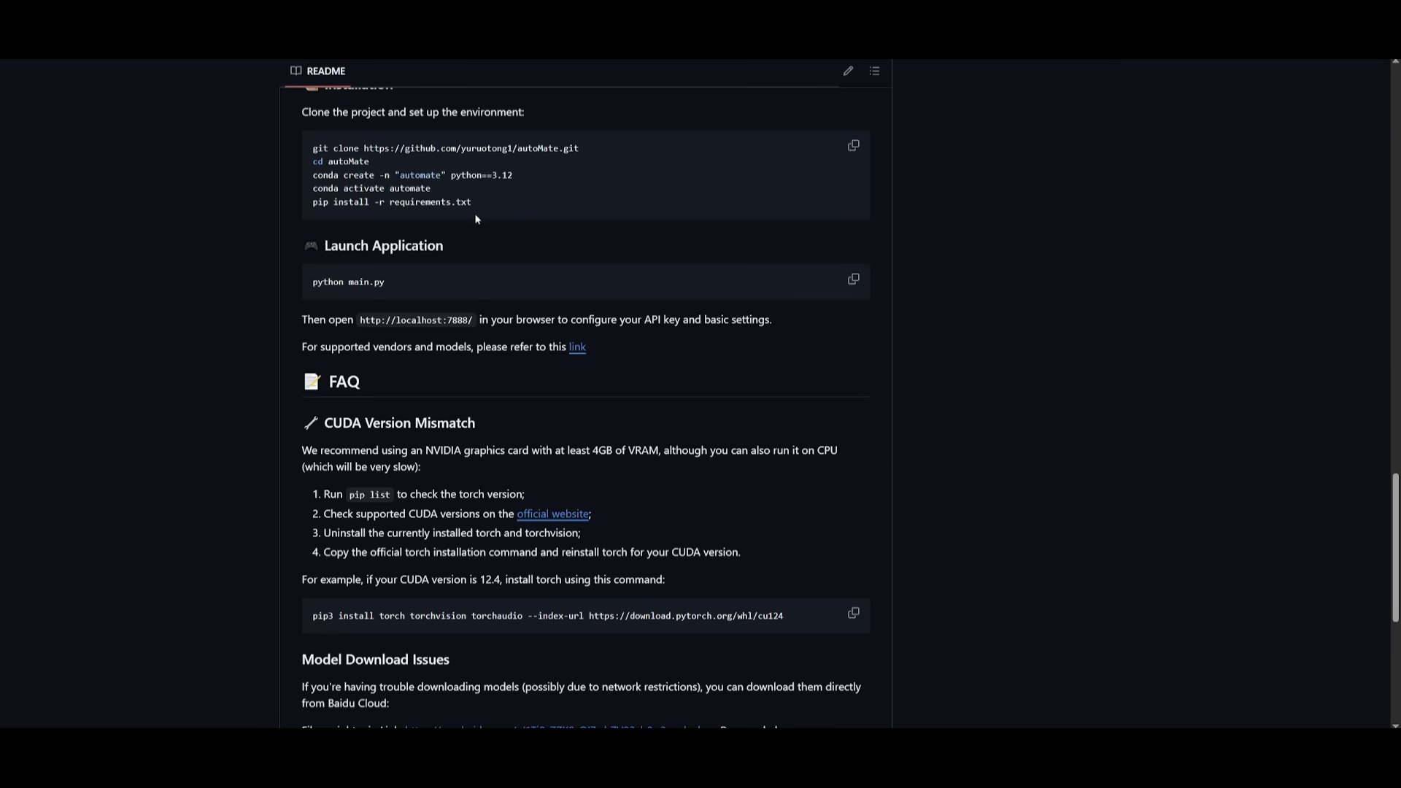
# Copy pip install -r requirements.txt from the README and run it in the automate environment
pyautogui.moveTo(476, 208); pyautogui.dragTo(300, 205)
pyautogui.hotkey('ctrl', 'c')
pyautogui.click(301, 213)
pyautogui.hotkey('alt', 'Tab')
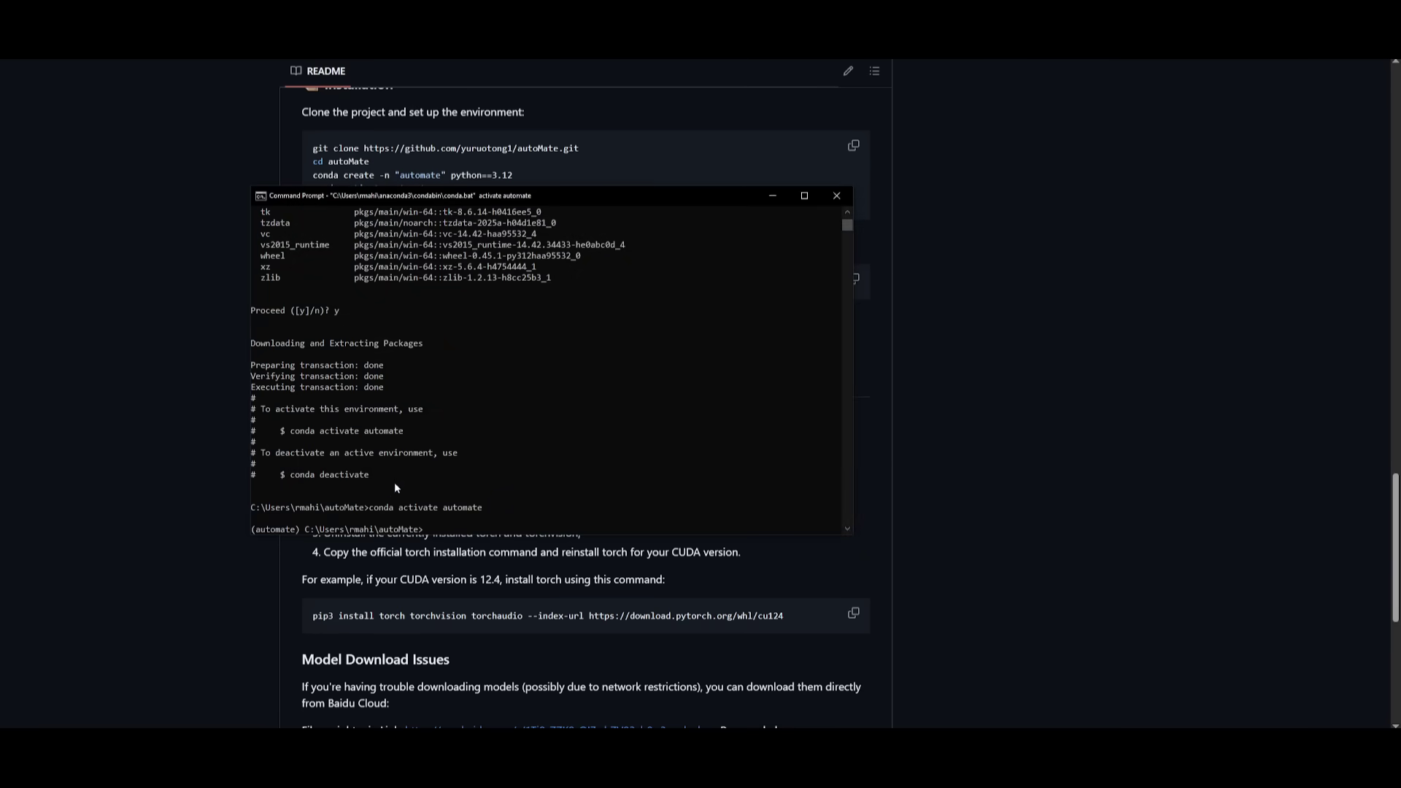
pyautogui.rightClick(448, 528)
pyautogui.press('Return')
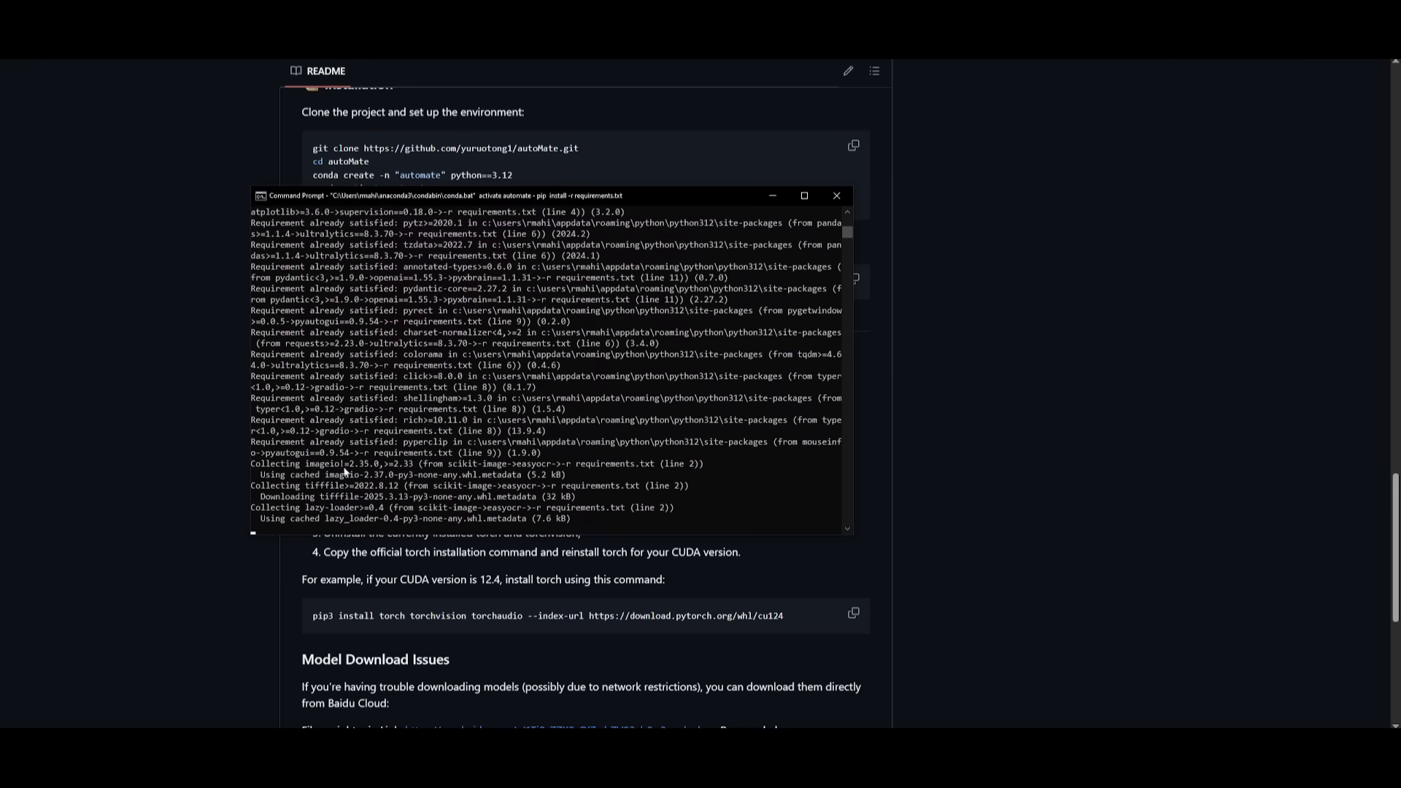
pyautogui.click(186, 441)
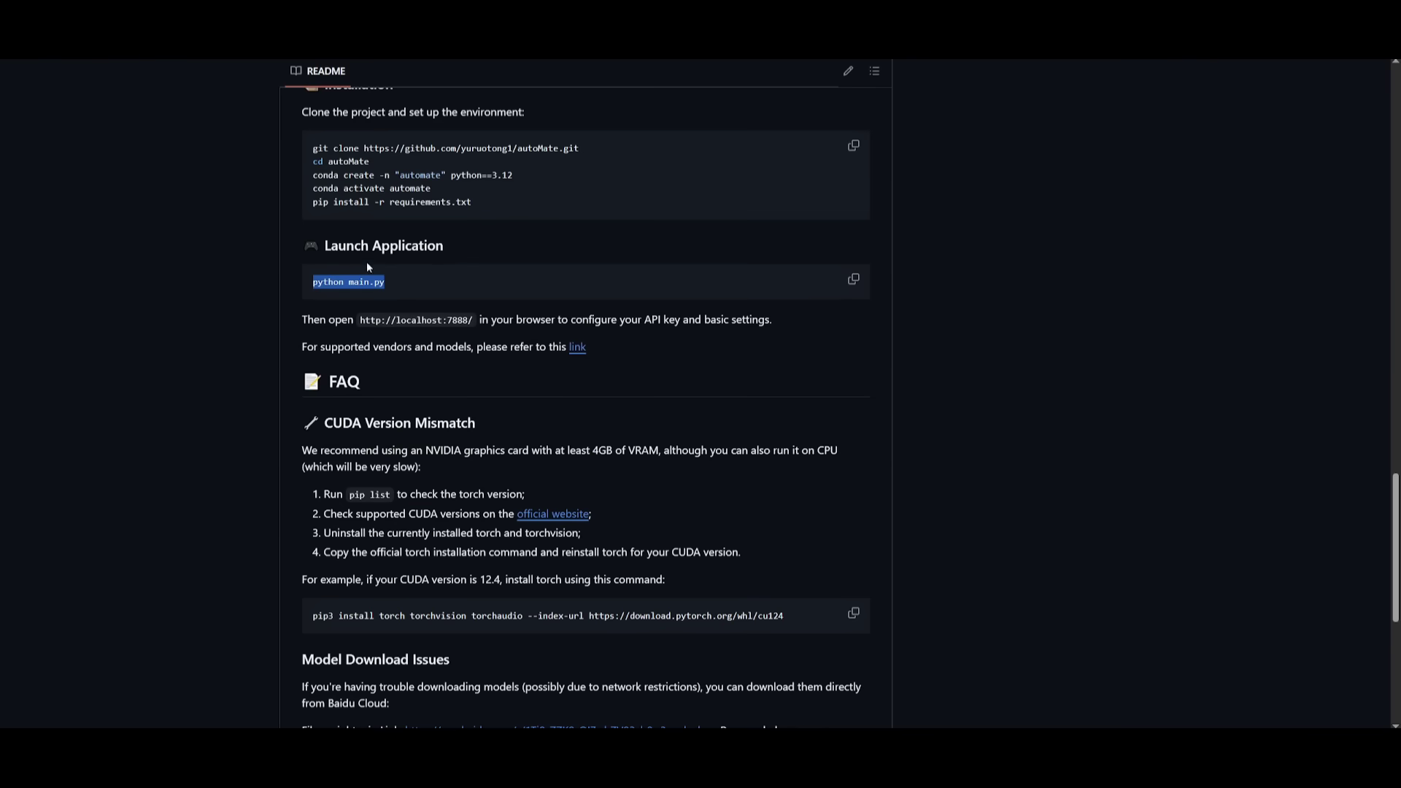
pyautogui.click(478, 271)
pyautogui.click(577, 348)
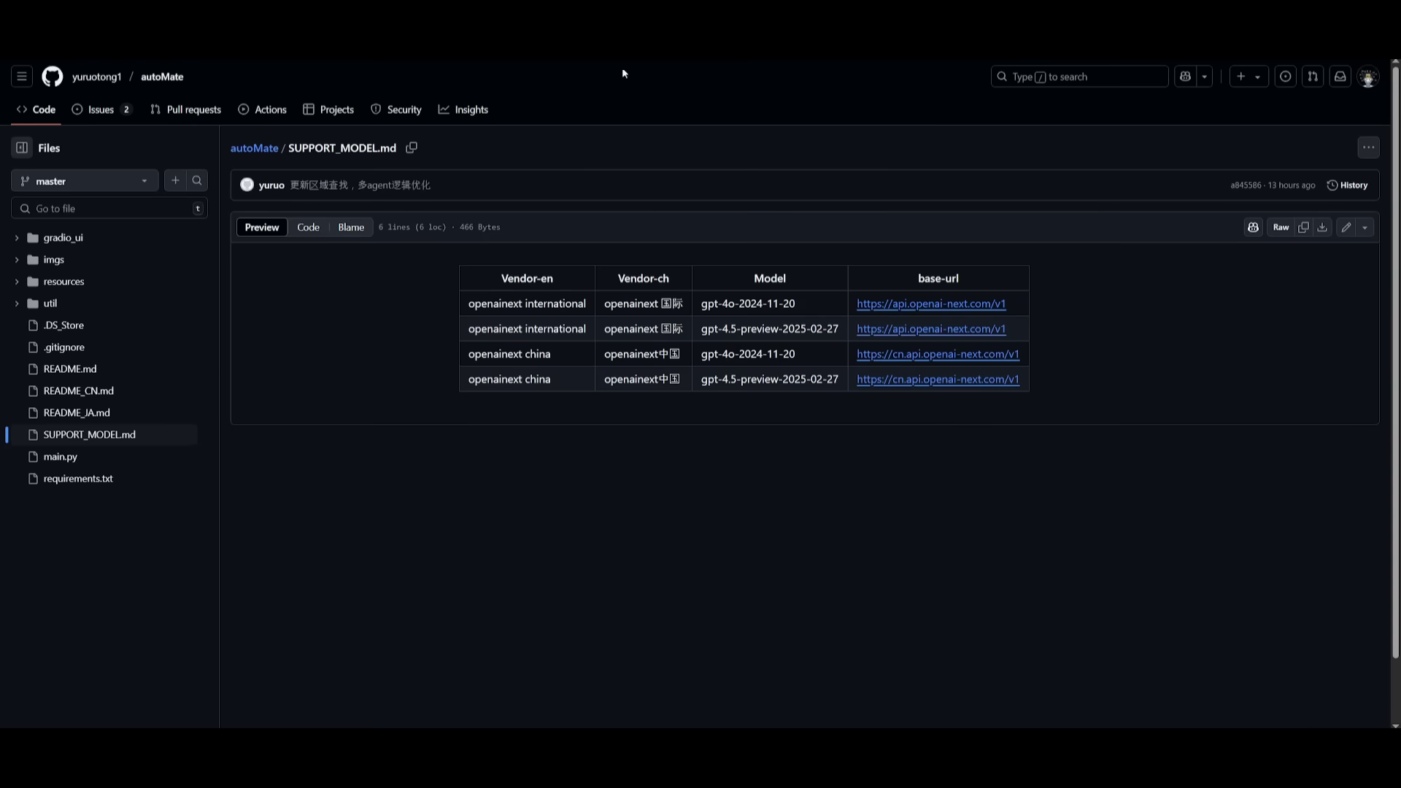
pyautogui.hotkey('alt', 'Left')
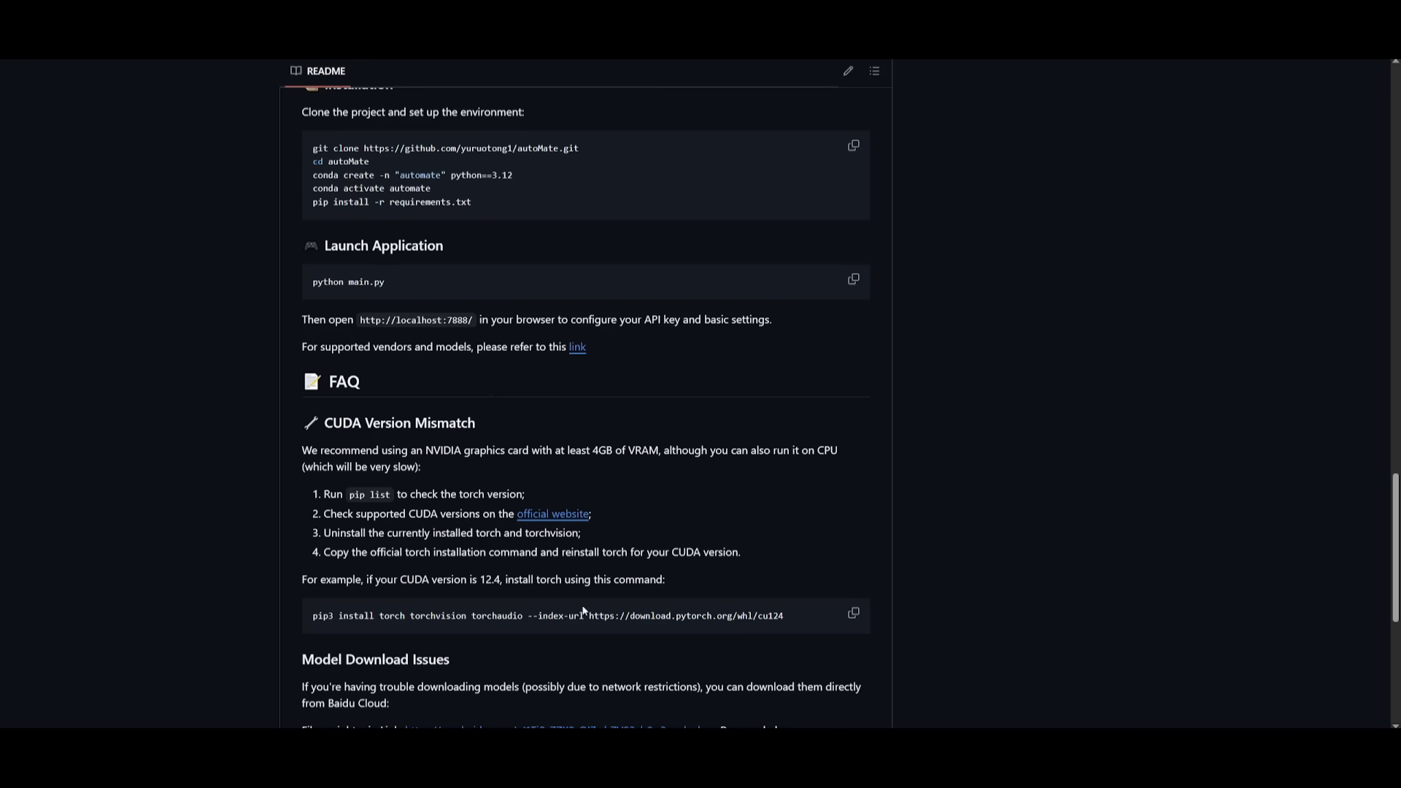
pyautogui.hotkey('alt', 'Tab')
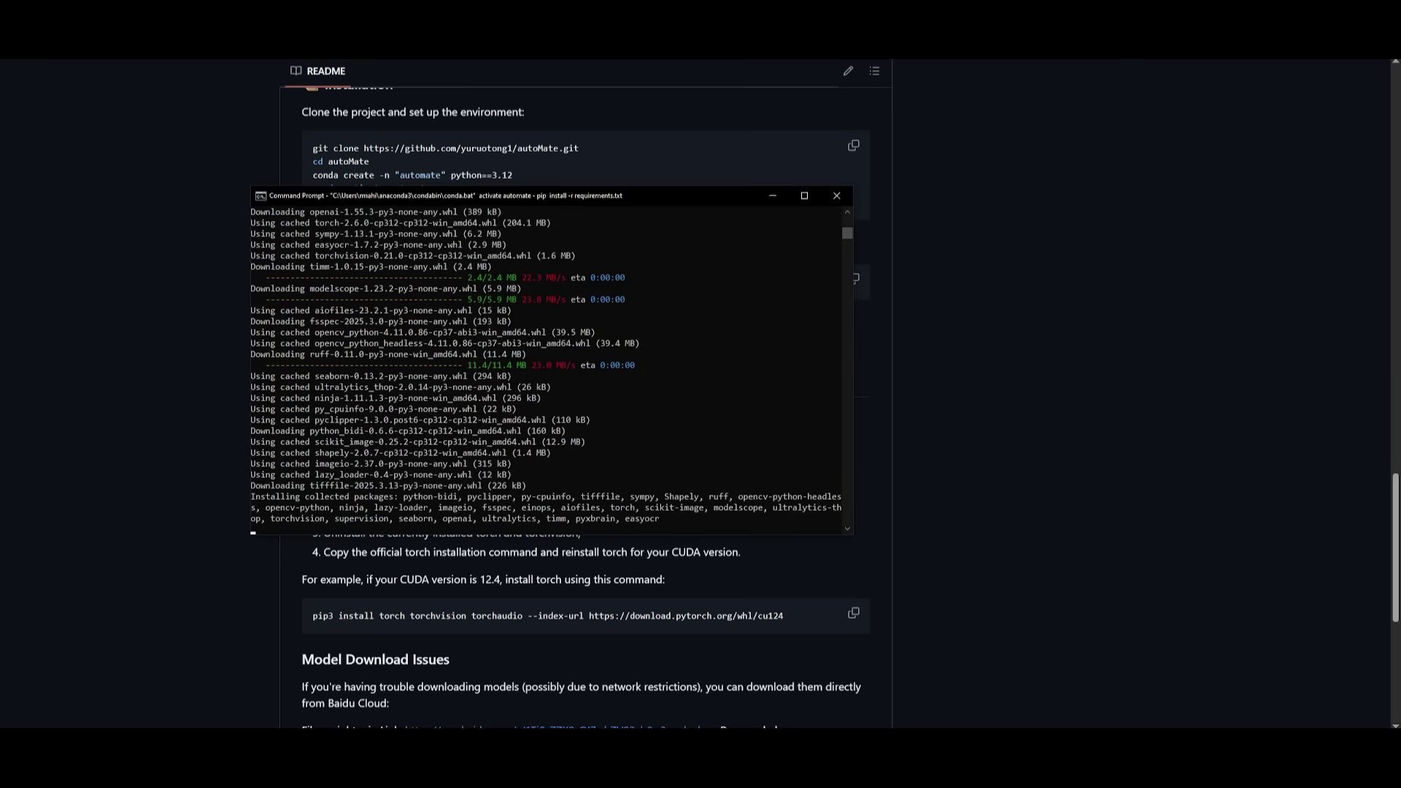
pyautogui.hotkey('alt', 'Tab')
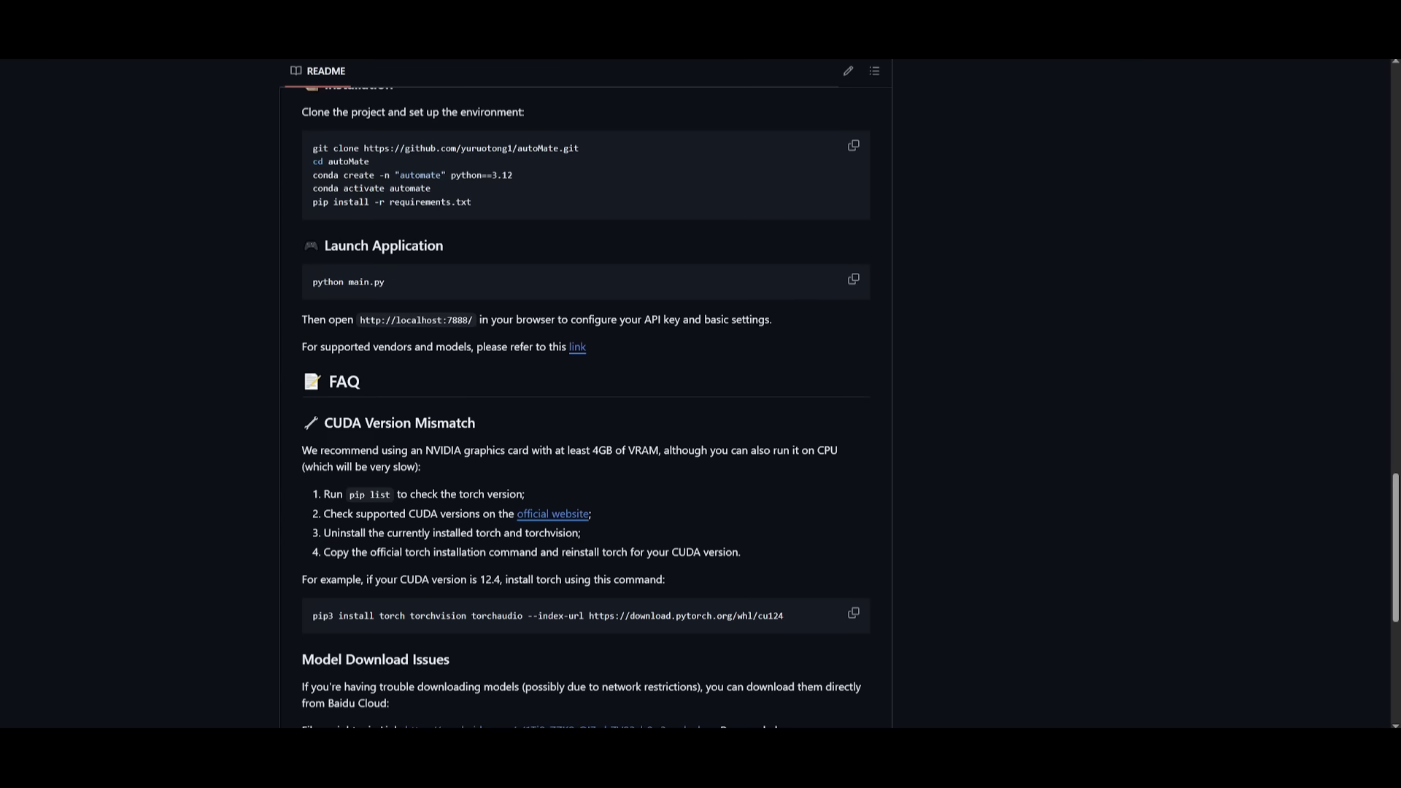
pyautogui.hotkey('alt', 'Tab')
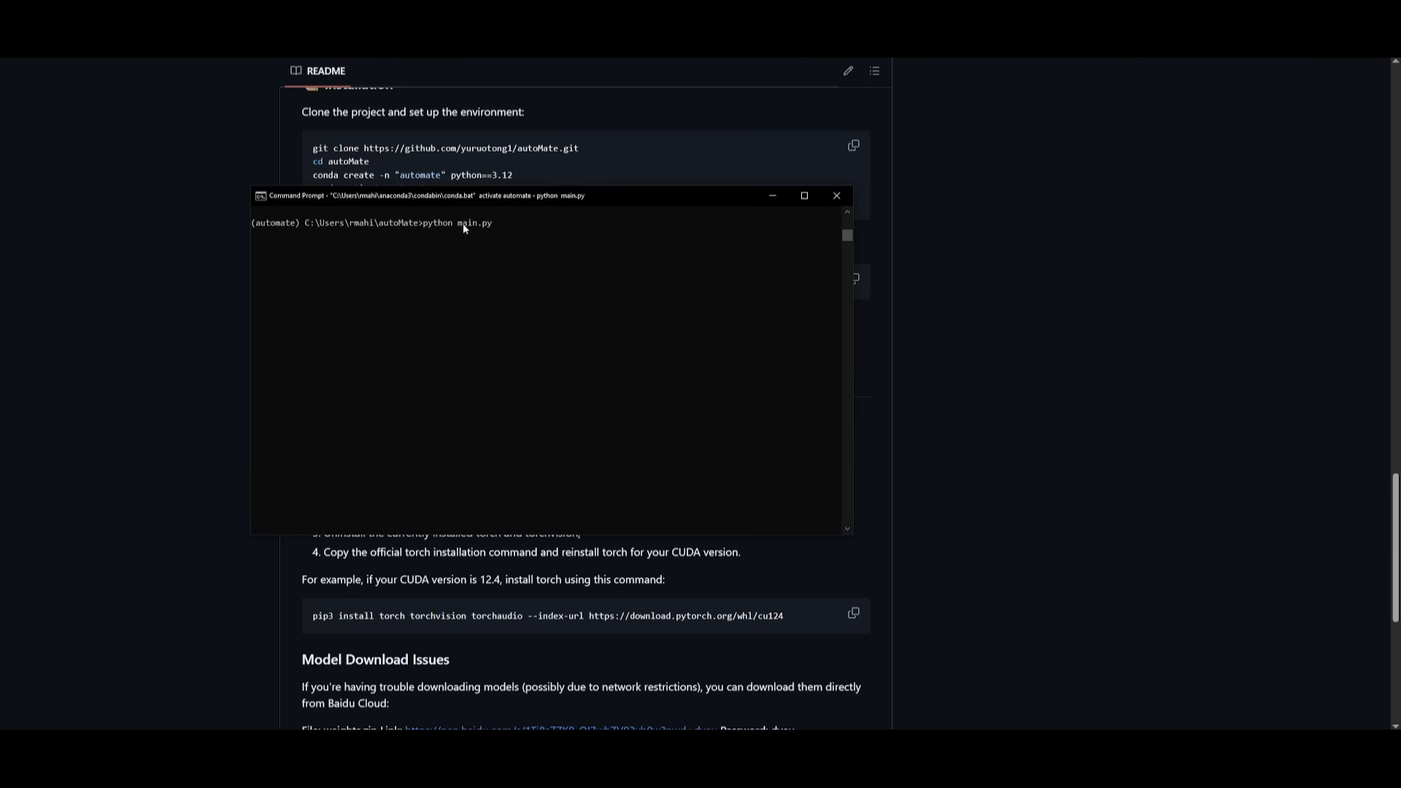
pyautogui.click(445, 246)
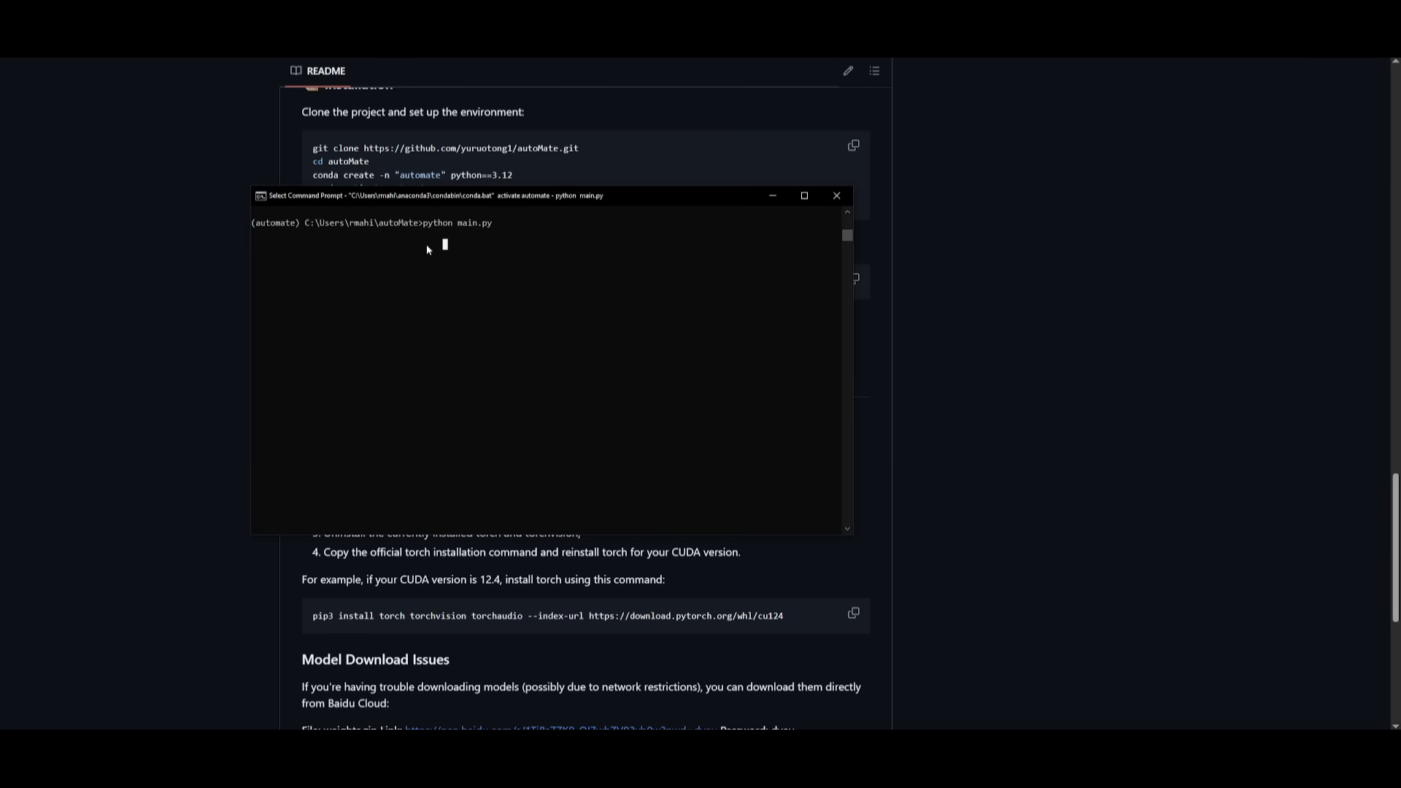
pyautogui.click(253, 235)
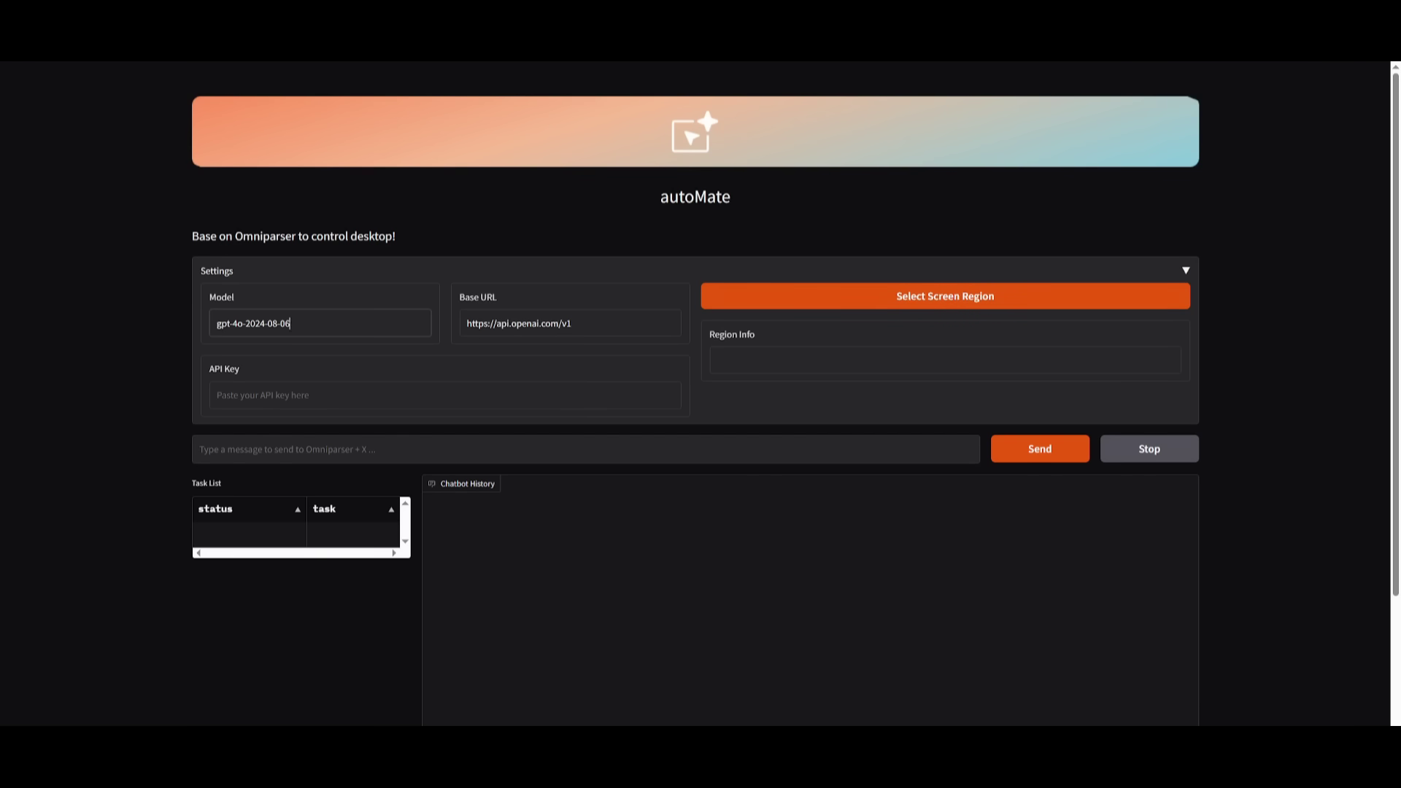
# Enter the API key, then replace the hi message with 'What is the screen displaying'
pyautogui.click(219, 394)
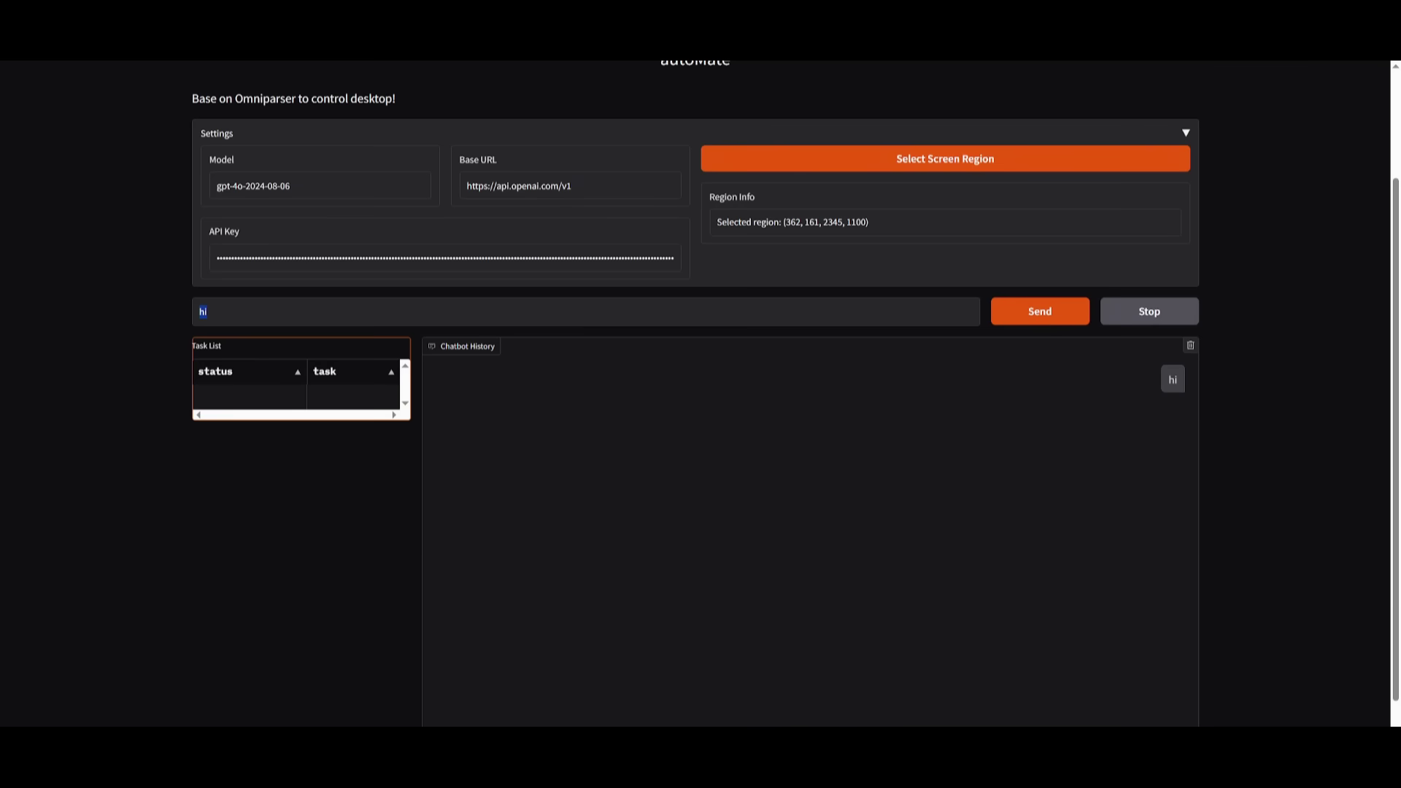
pyautogui.hotkey('ctrl', 'a')
pyautogui.write('What is the screen displaying')
pyautogui.scroll(-1, 897, 400)
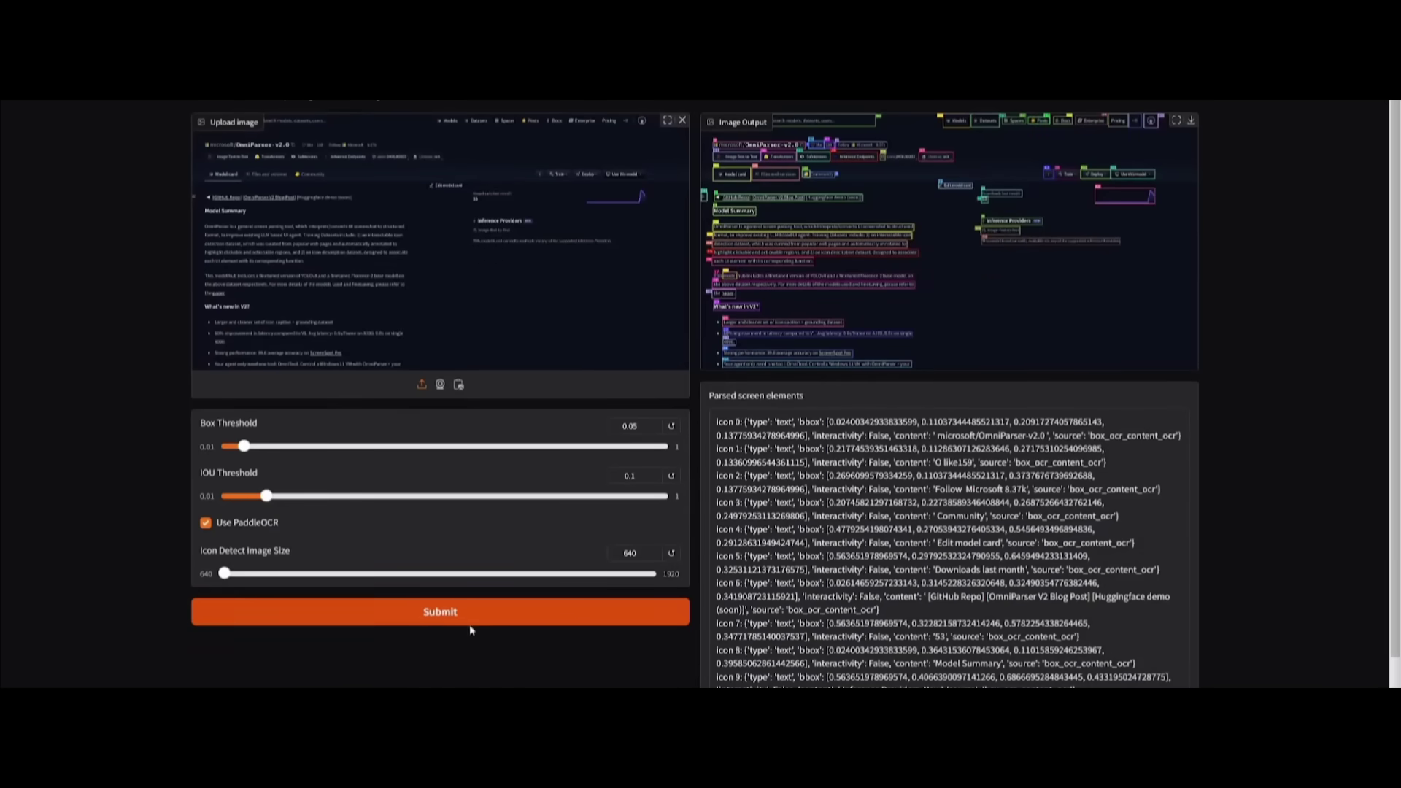
# Parse the Hugging Face model-card screenshot into numbered boxes and view the annotated image full screen
pyautogui.click(470, 621)
pyautogui.click(1176, 122)
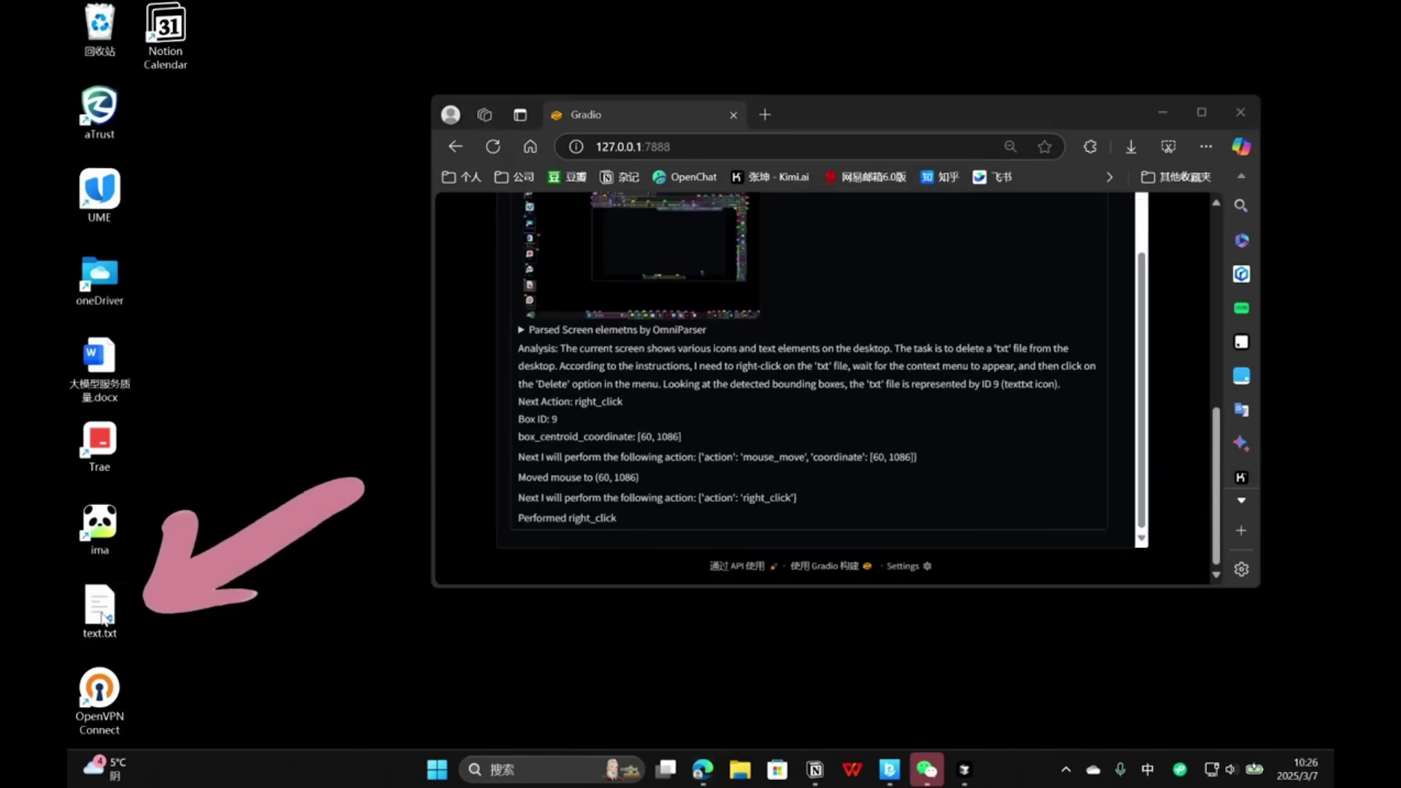
# Right-click text.txt on the desktop and choose Delete, repeating the attempt several times
pyautogui.rightClick(103, 619)
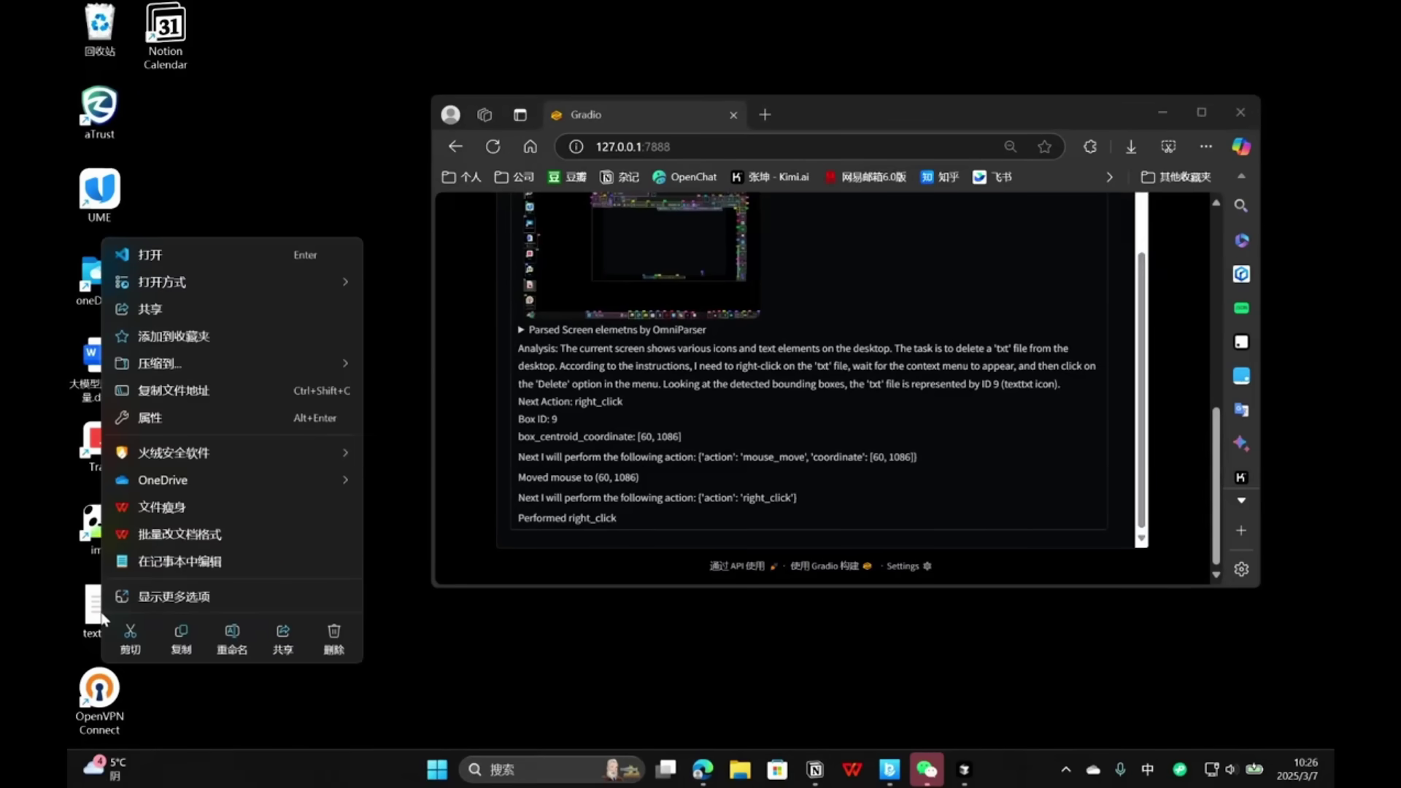
pyautogui.click(334, 640)
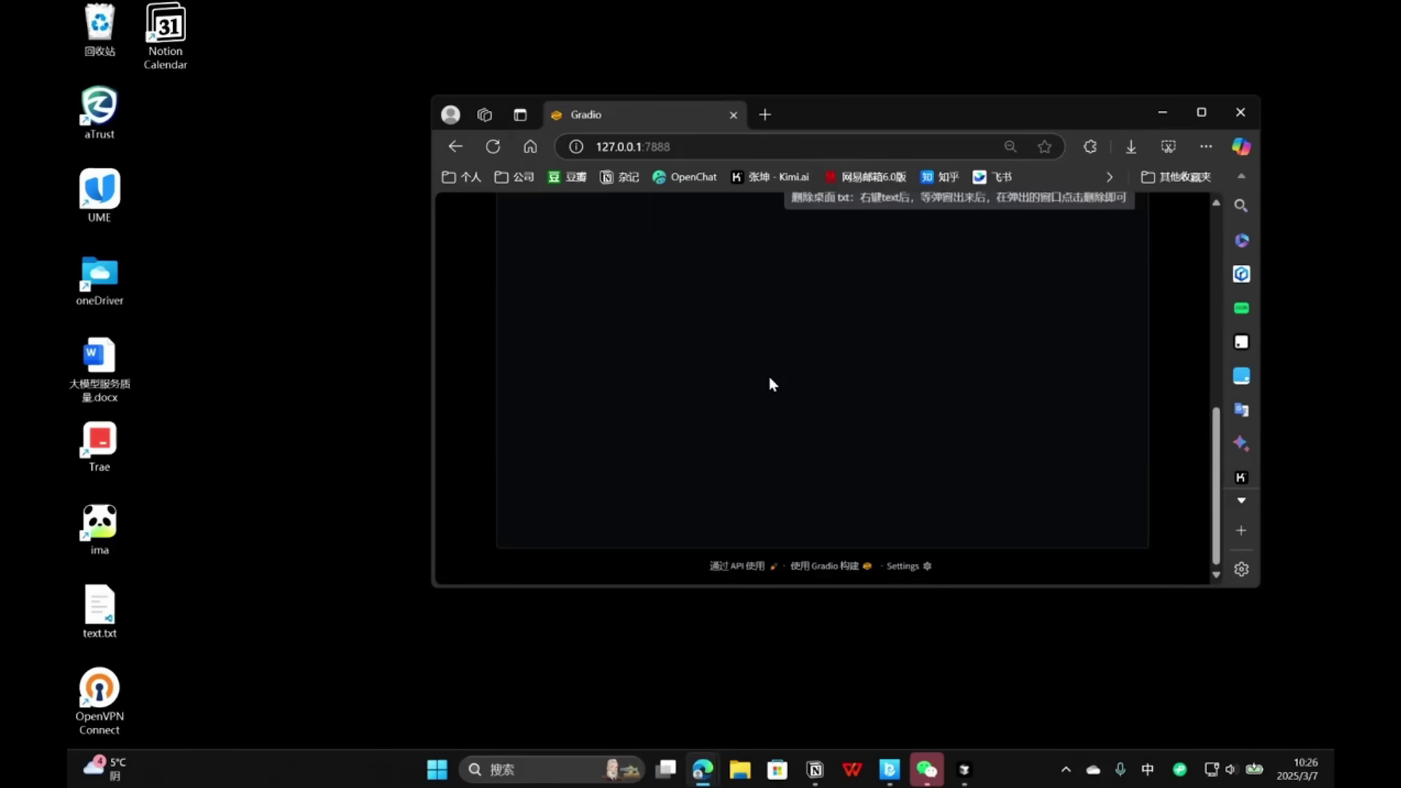
pyautogui.rightClick(103, 618)
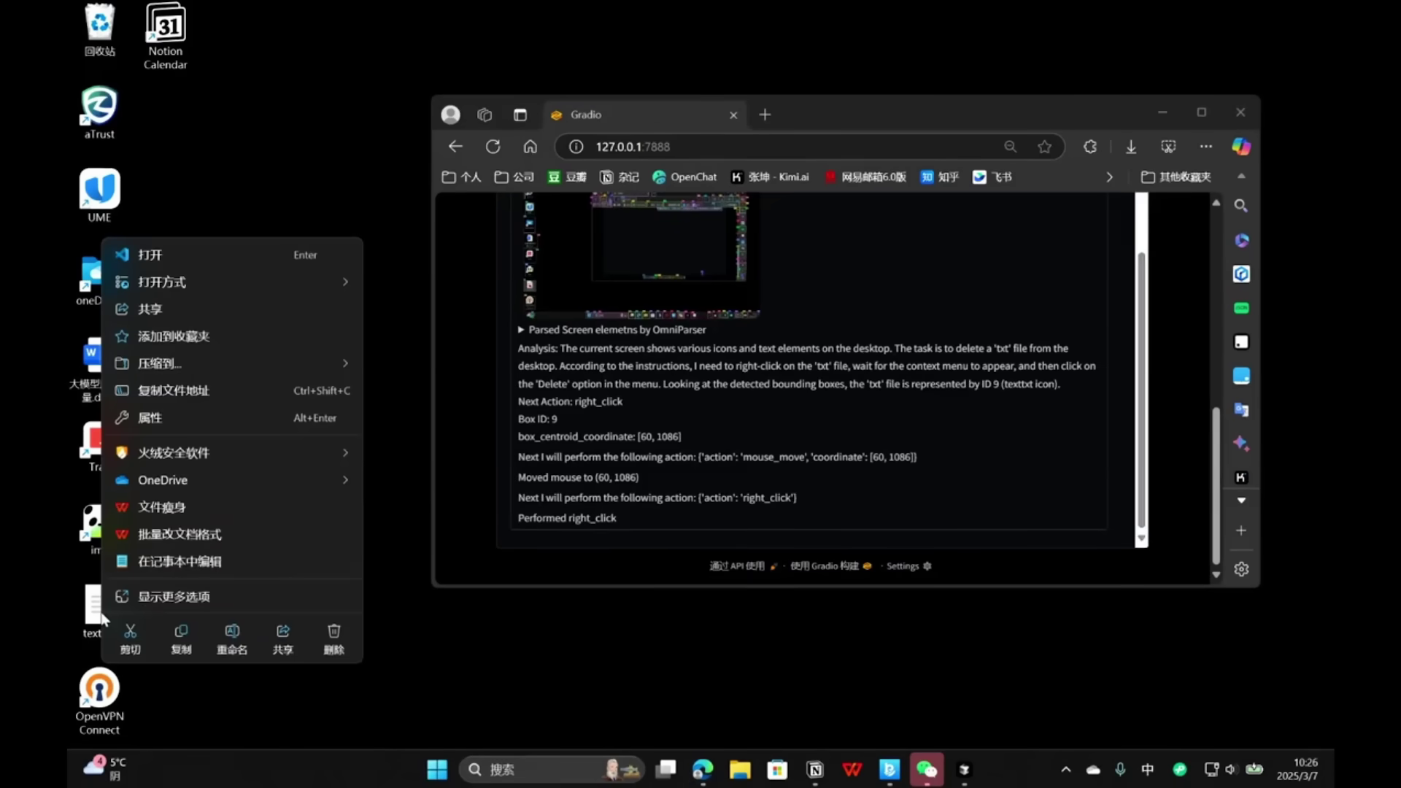
pyautogui.click(334, 641)
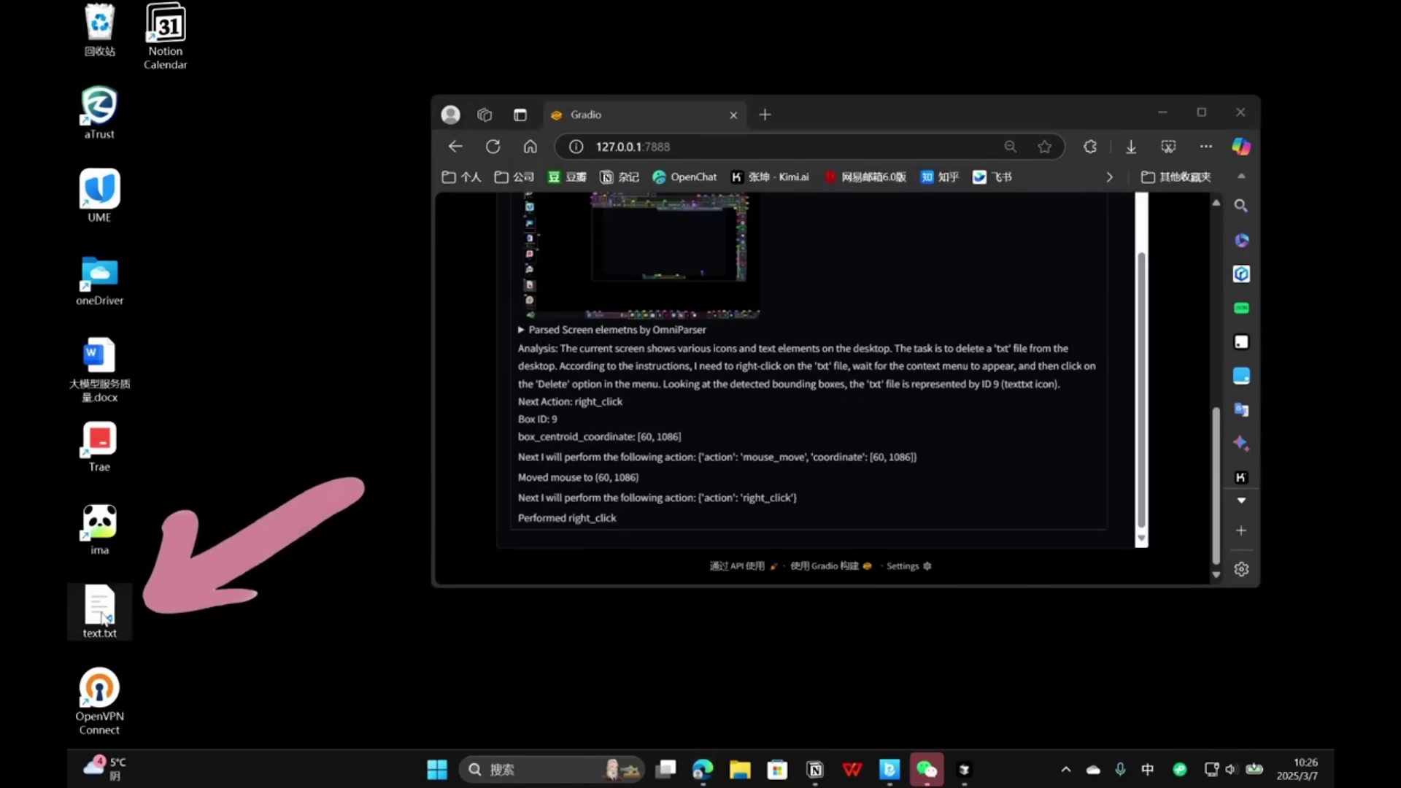
pyautogui.rightClick(103, 618)
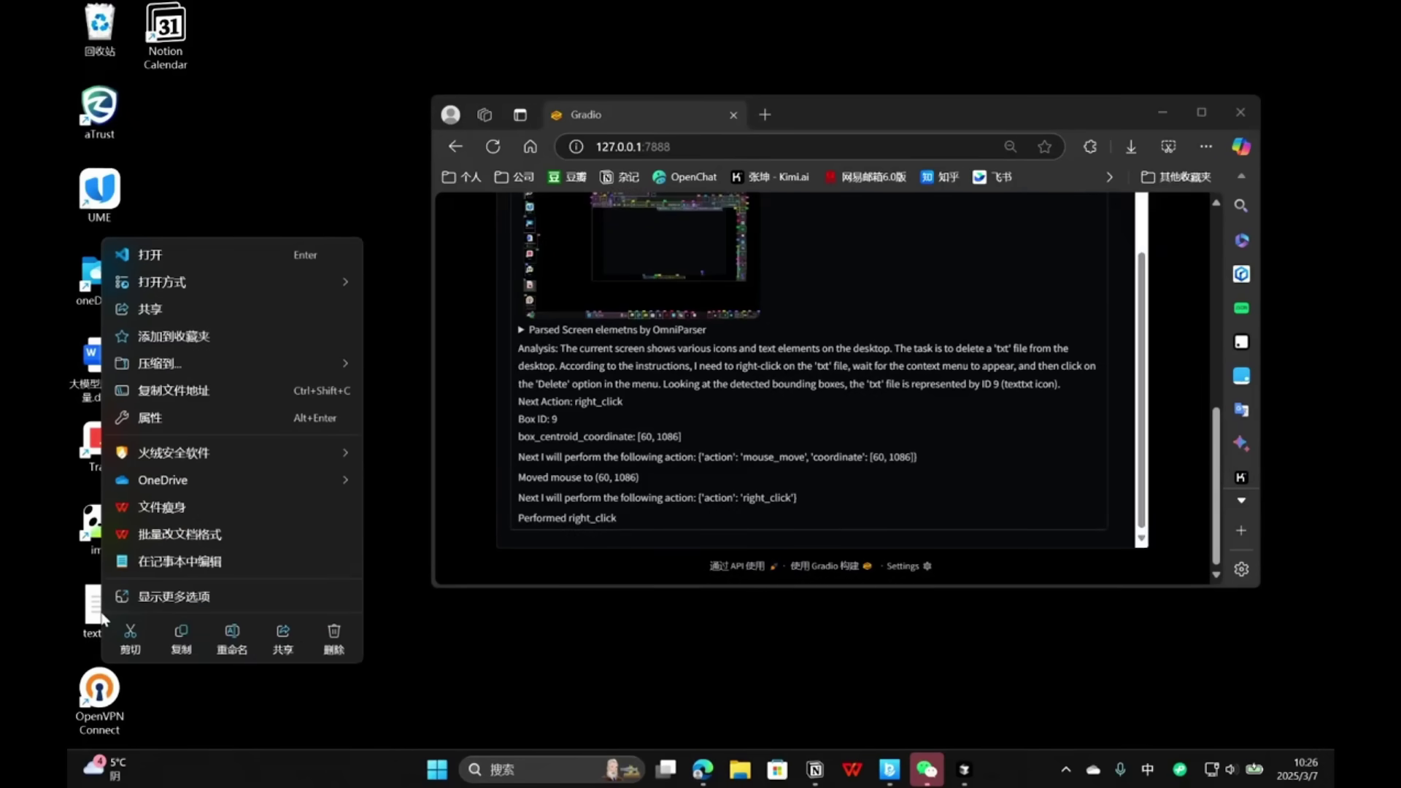
pyautogui.click(334, 643)
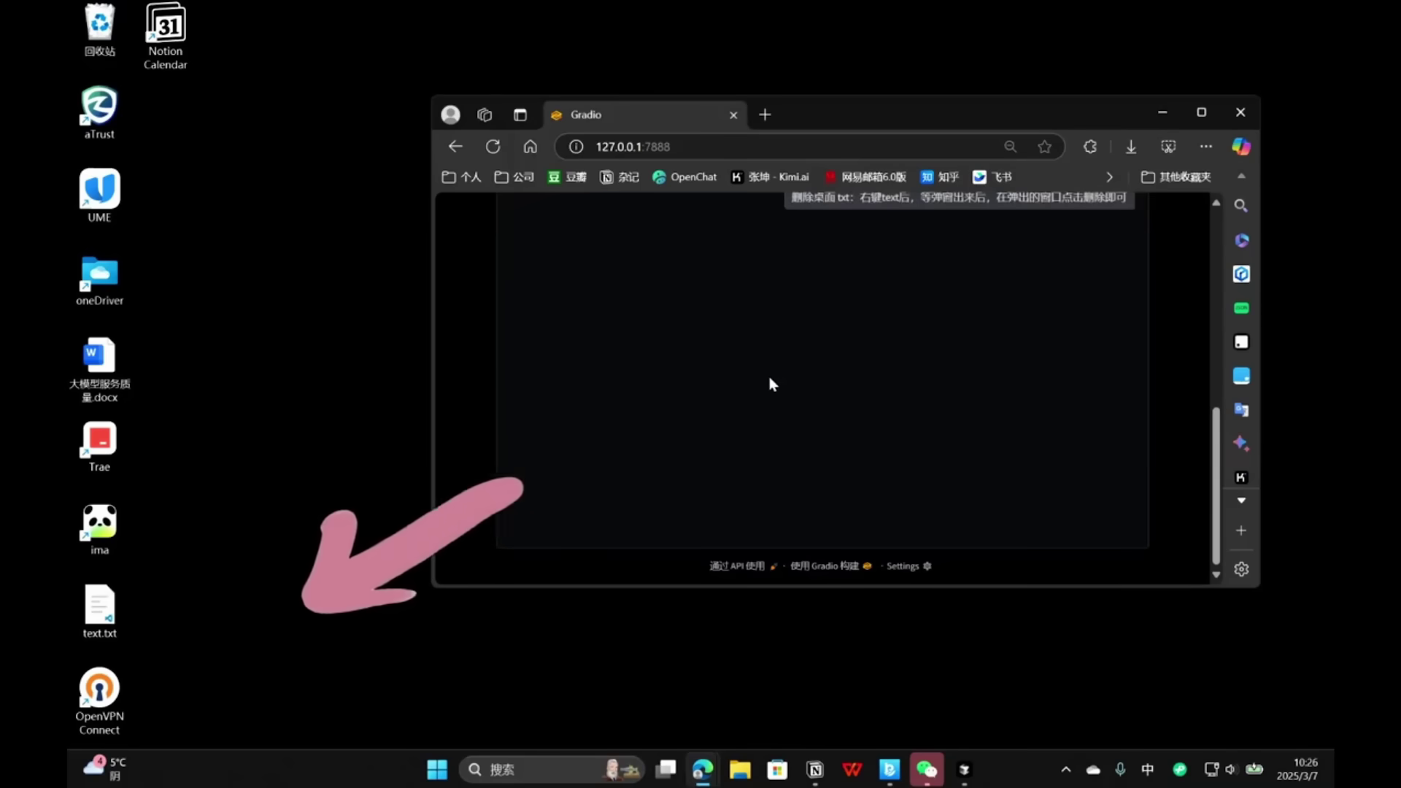
pyautogui.rightClick(102, 619)
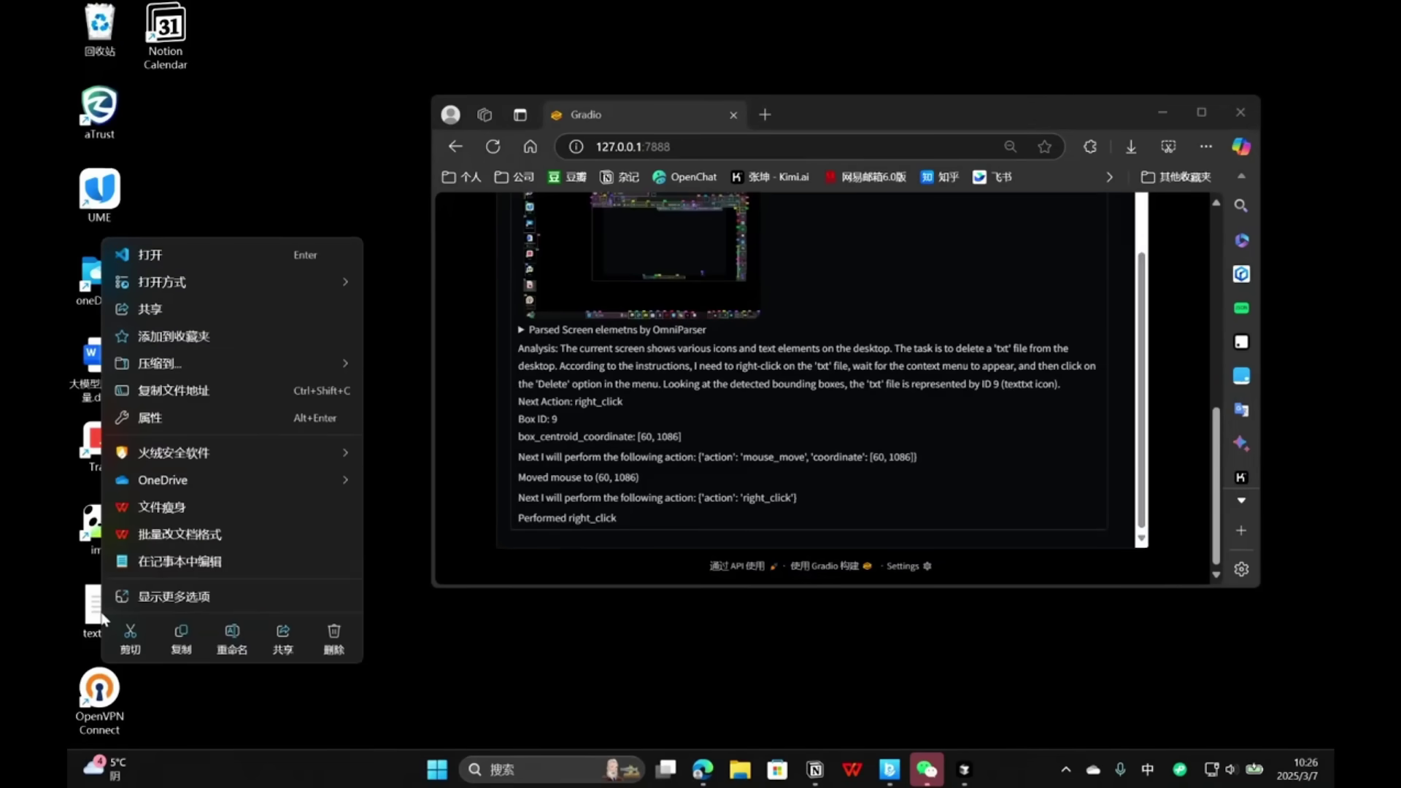
# Finish deleting text.txt, then preview a WorldofAI Super Thanks, raising the amount to the CA$400 maximum
pyautogui.click(334, 639)
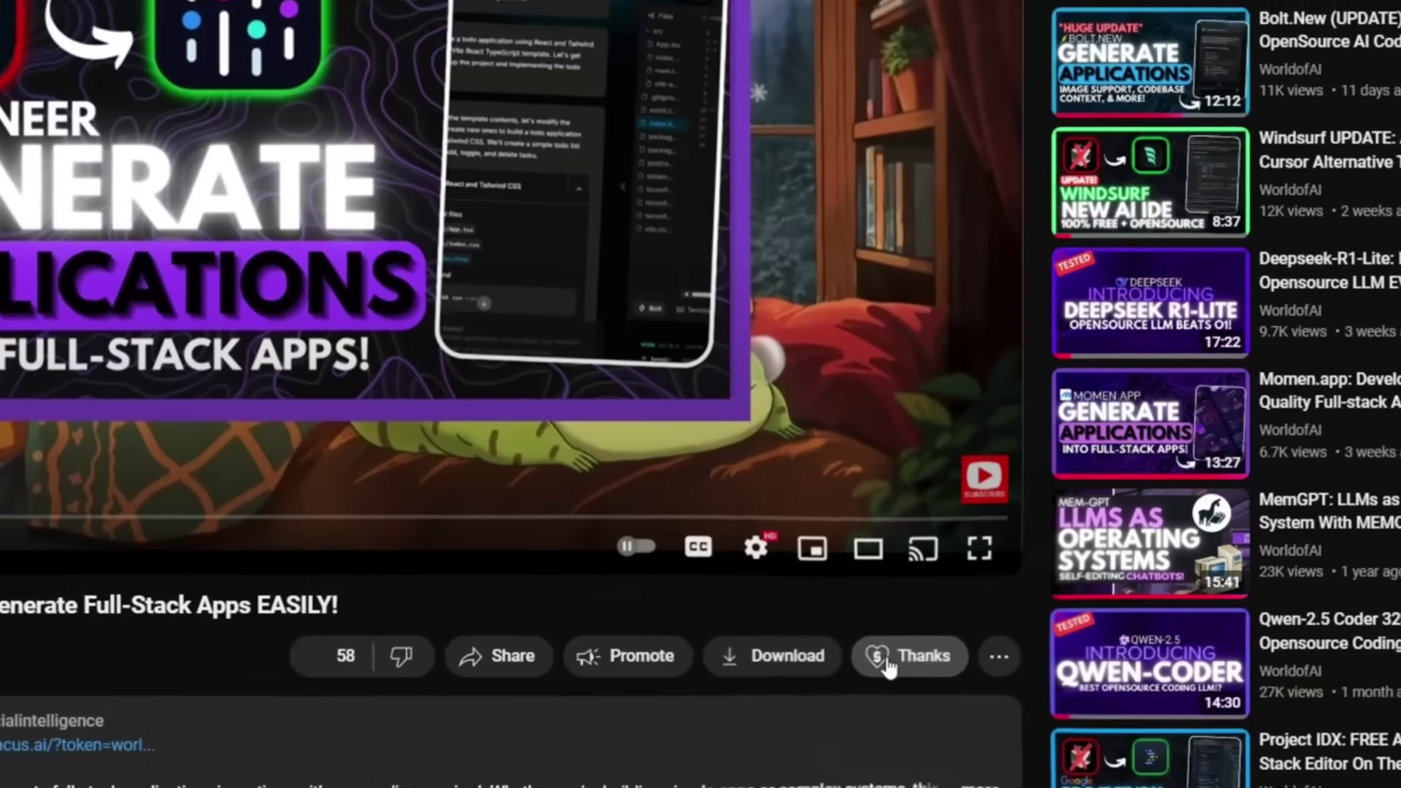
pyautogui.click(885, 660)
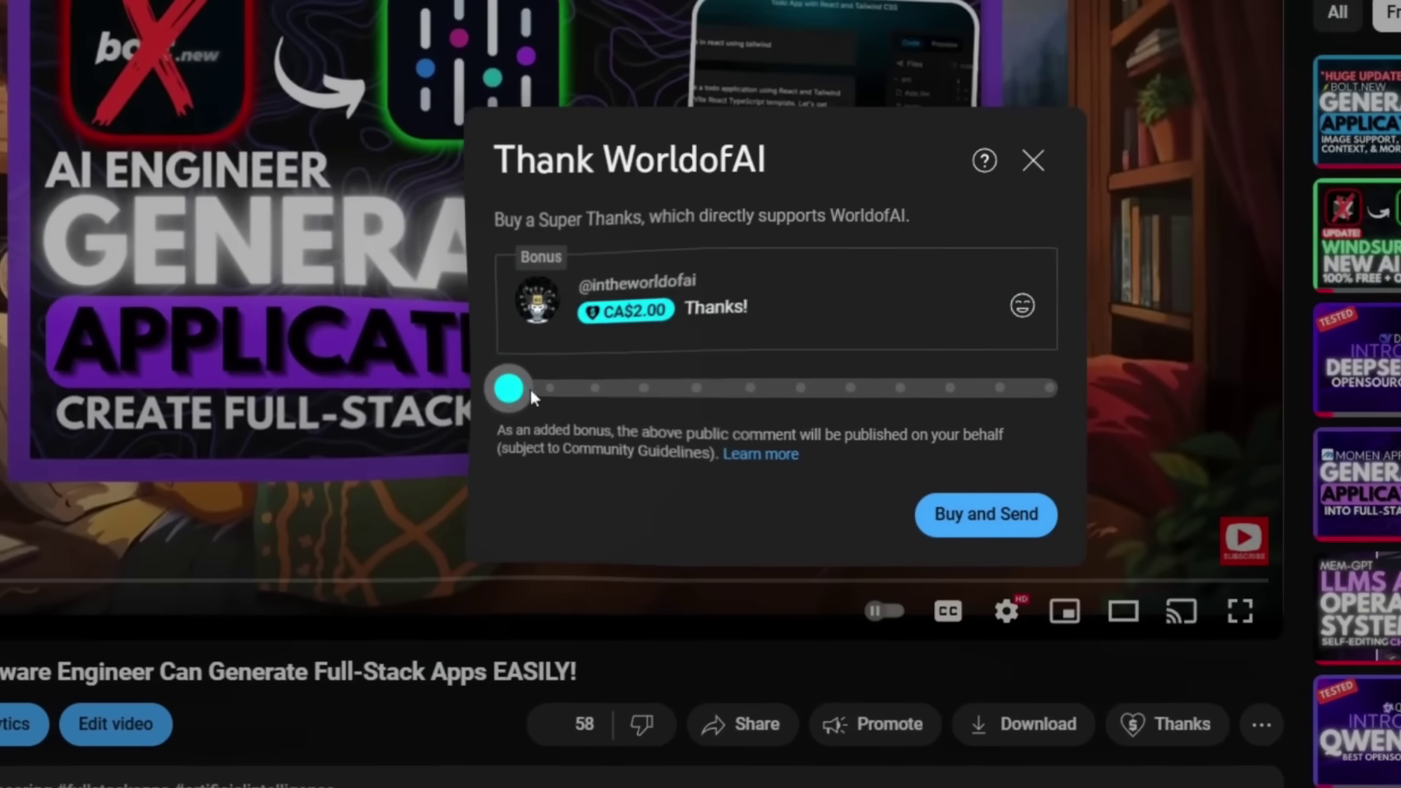
pyautogui.moveTo(531, 393); pyautogui.dragTo(1053, 401)
pyautogui.click(1030, 326)
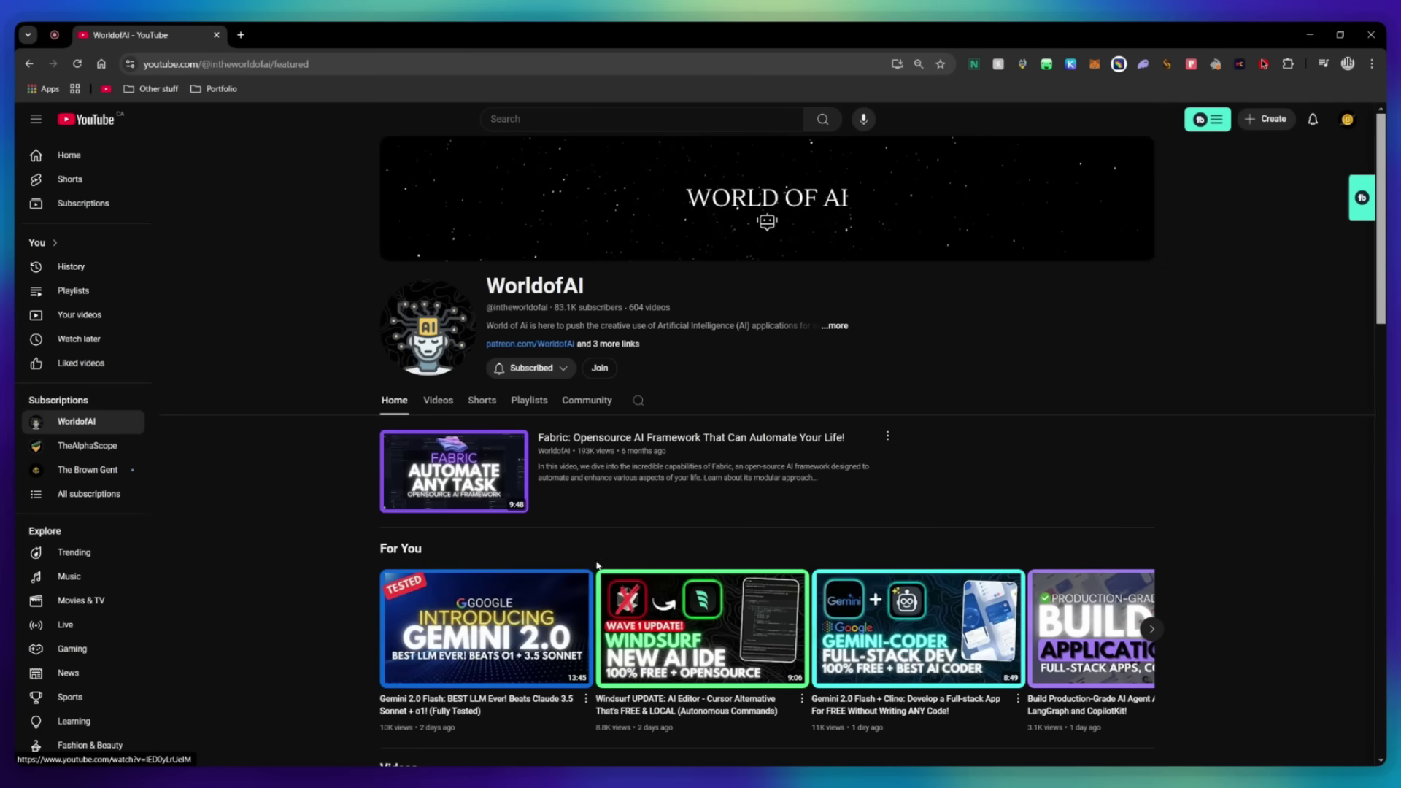
# Open WorldofAI channel membership and view the AI Futurist and AI Mystic tier perks
pyautogui.click(599, 368)
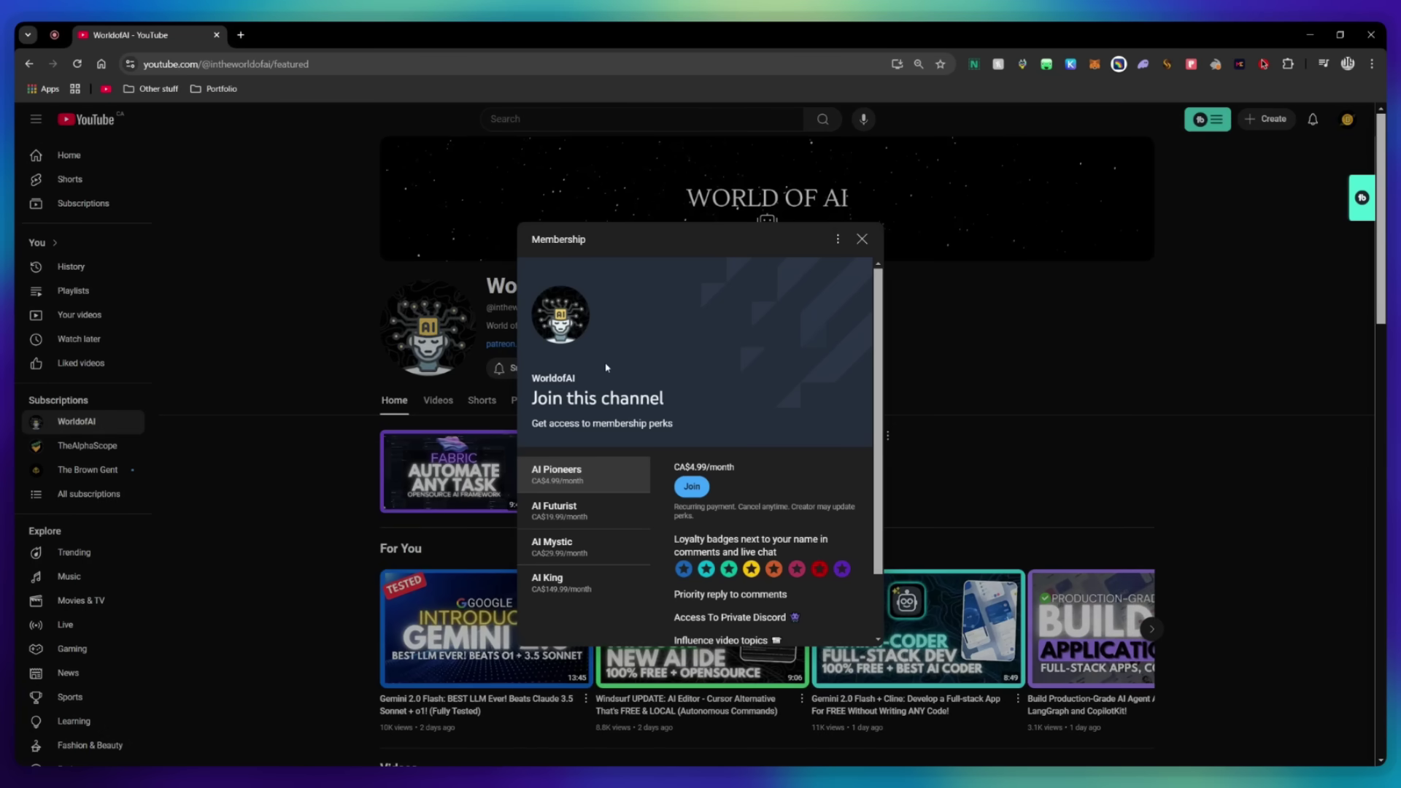
pyautogui.scroll(-3, 788, 431)
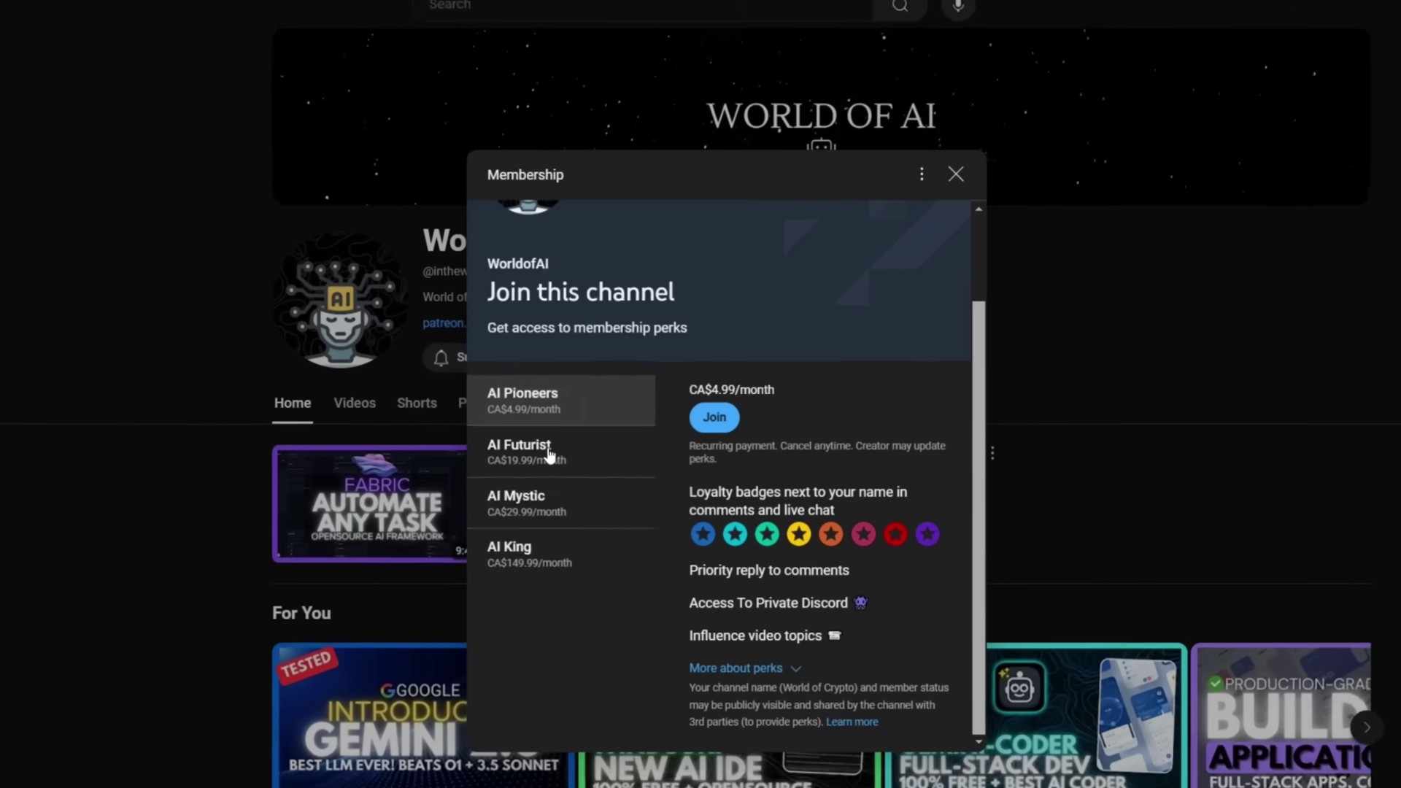
pyautogui.click(549, 453)
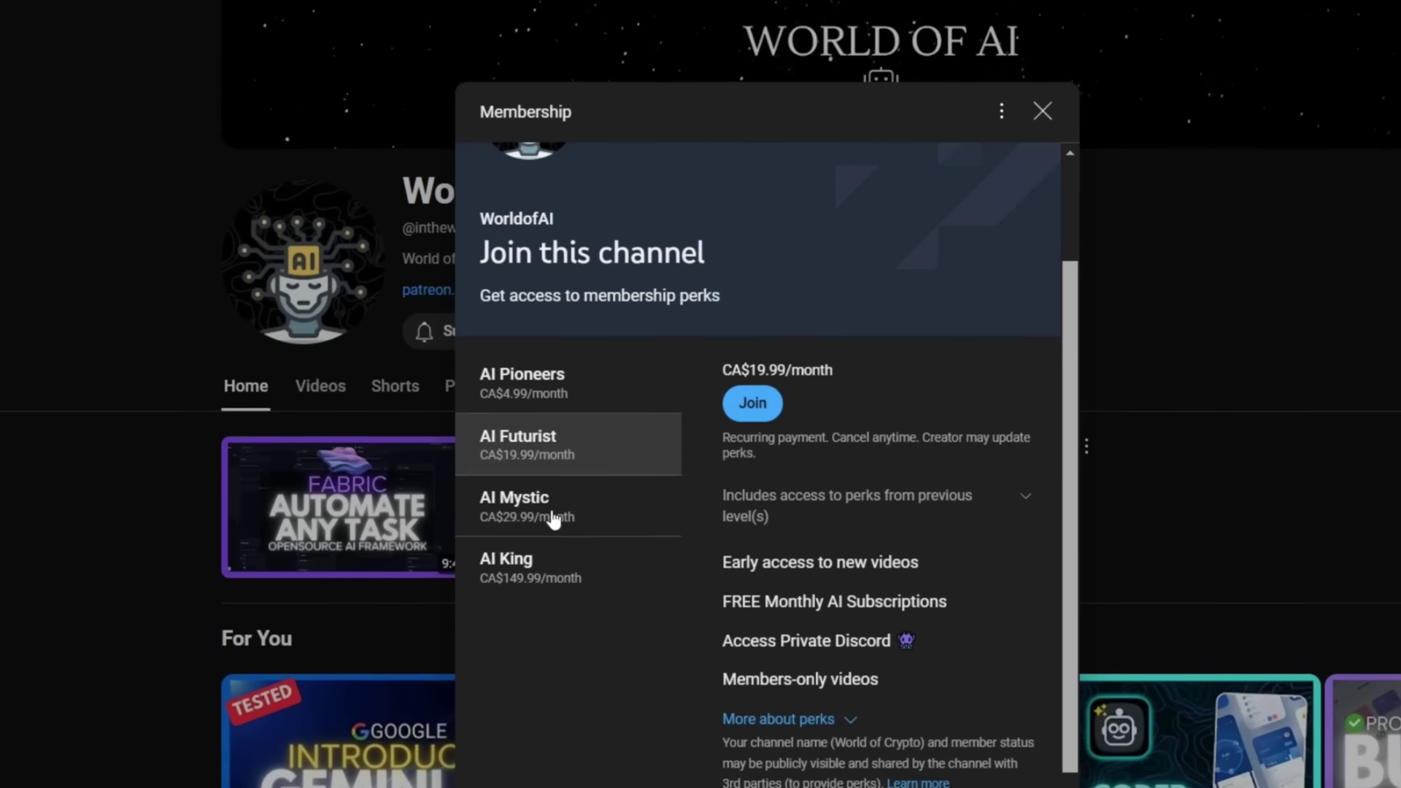
pyautogui.click(551, 503)
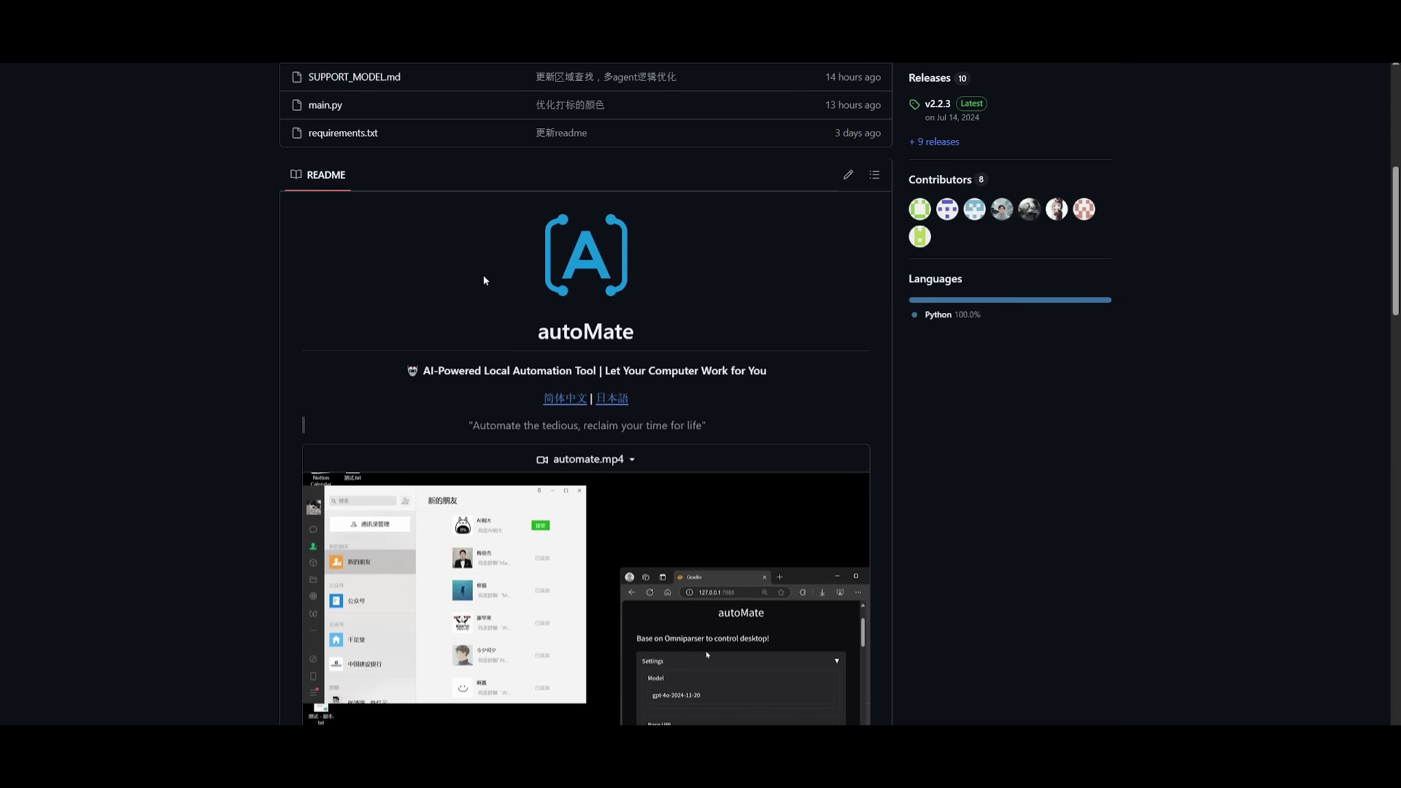
# Scroll the autoMate README past the demo video to the Features and Quick Start headings
pyautogui.scroll(-3, 483, 274)
pyautogui.scroll(-5, 482, 277)
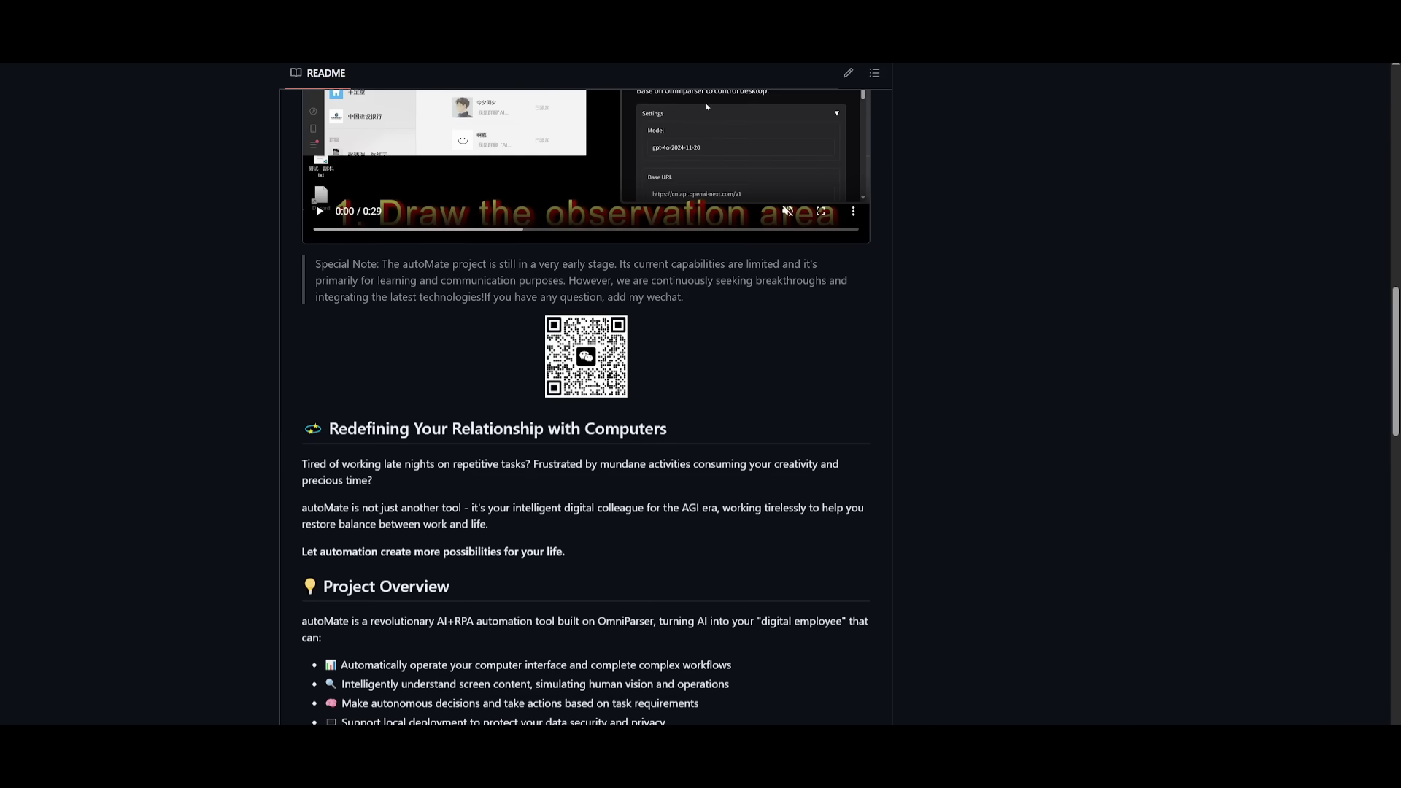
pyautogui.scroll(-2, 107, 407)
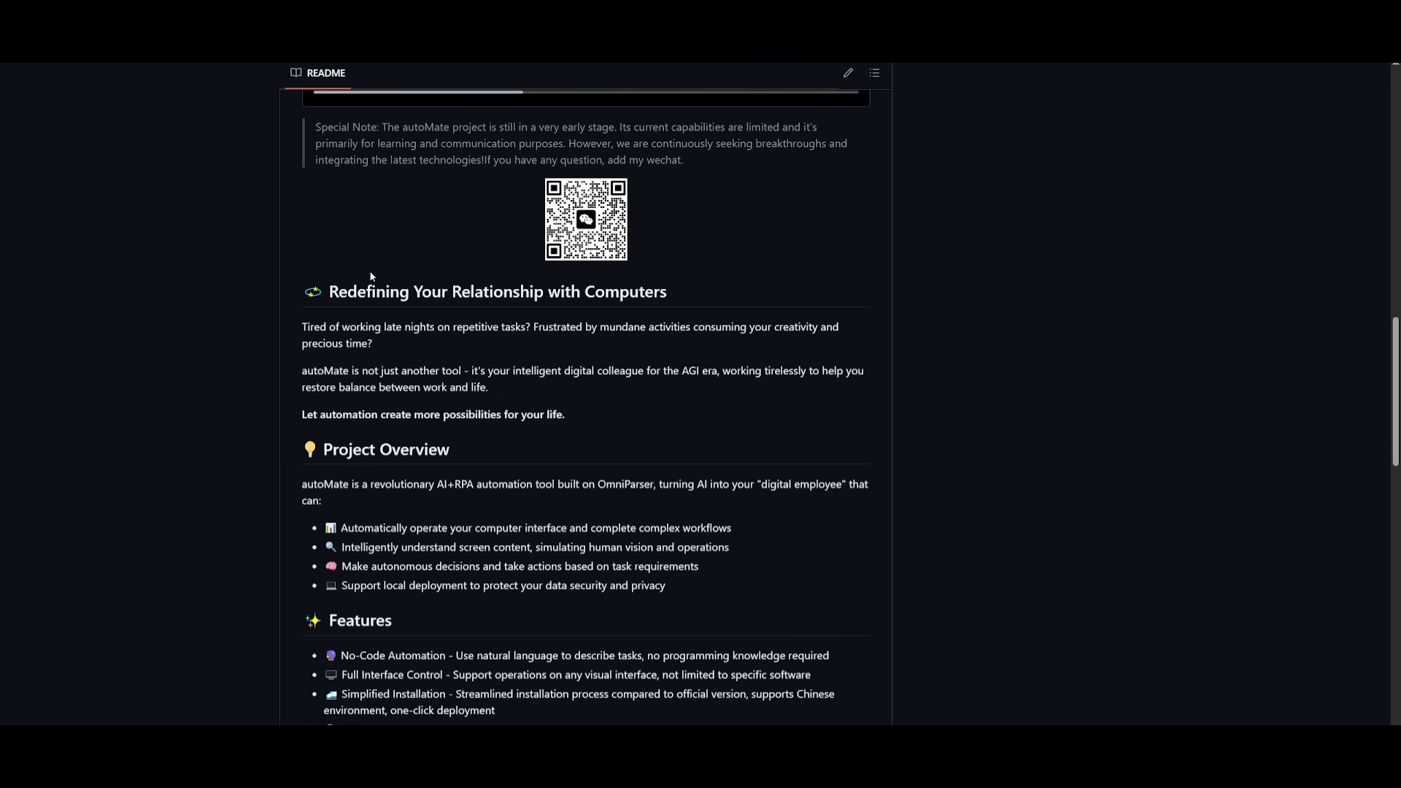
pyautogui.scroll(-1, 372, 270)
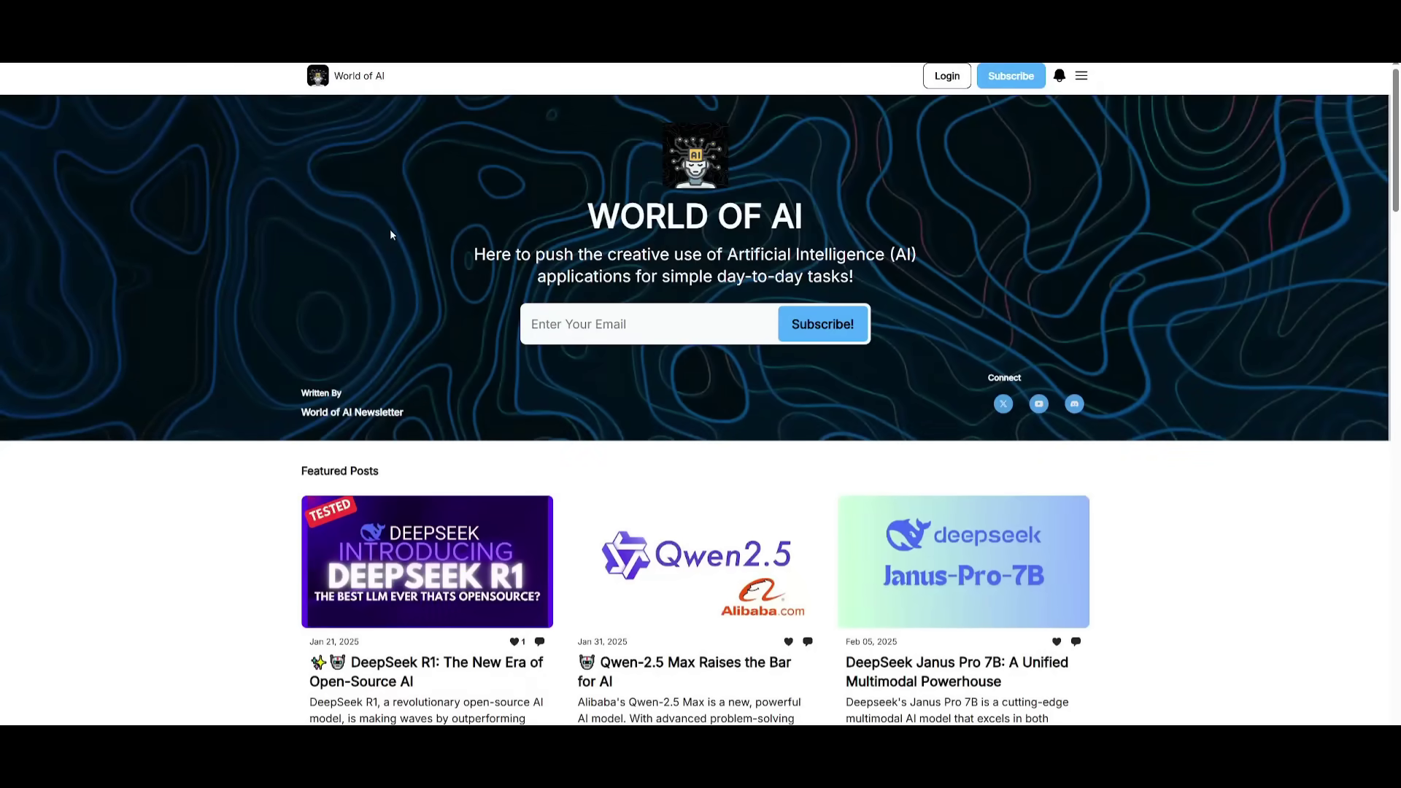
pyautogui.scroll(-12, 390, 233)
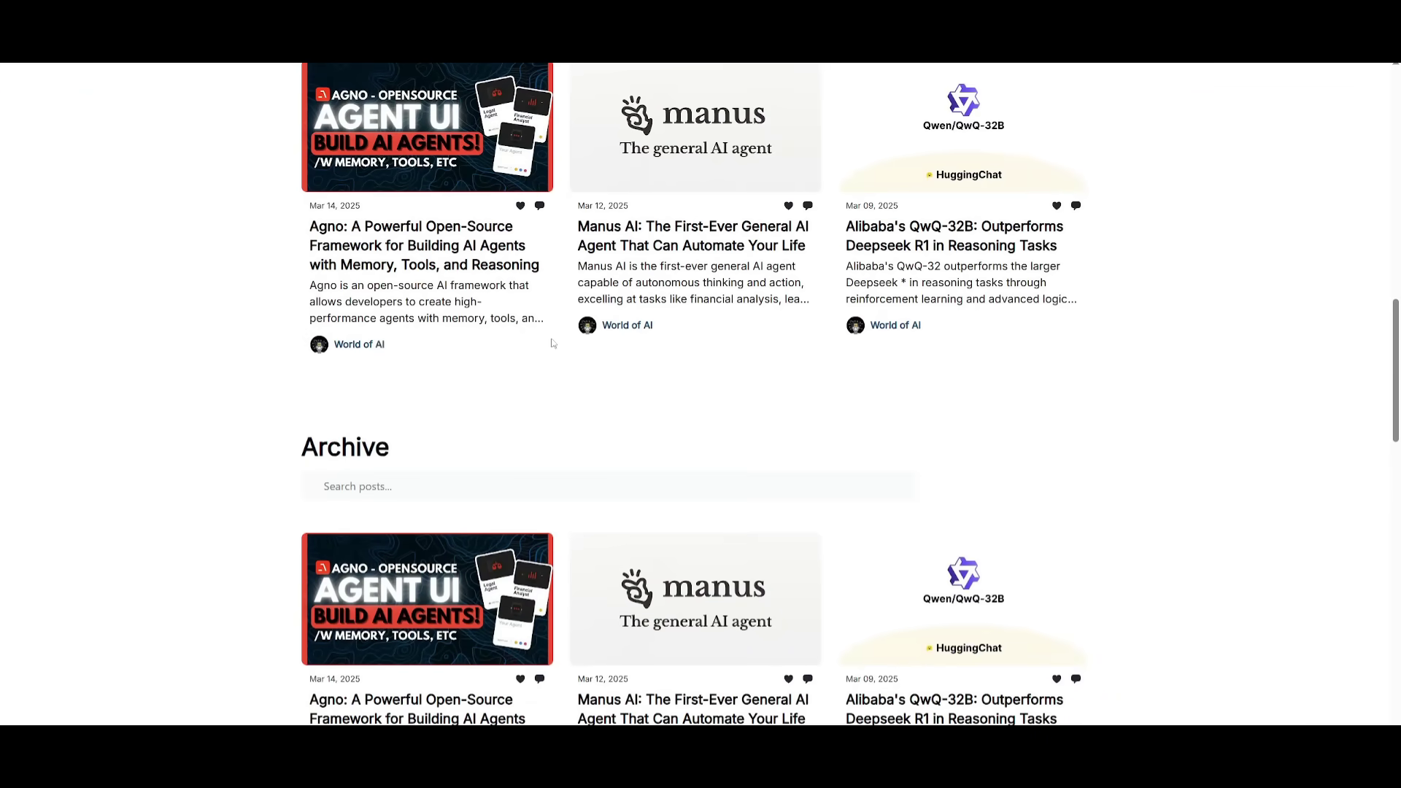
# Open the WorldofAI channel's Videos list and scroll back to uploads from three months ago
pyautogui.scroll(12, 552, 343)
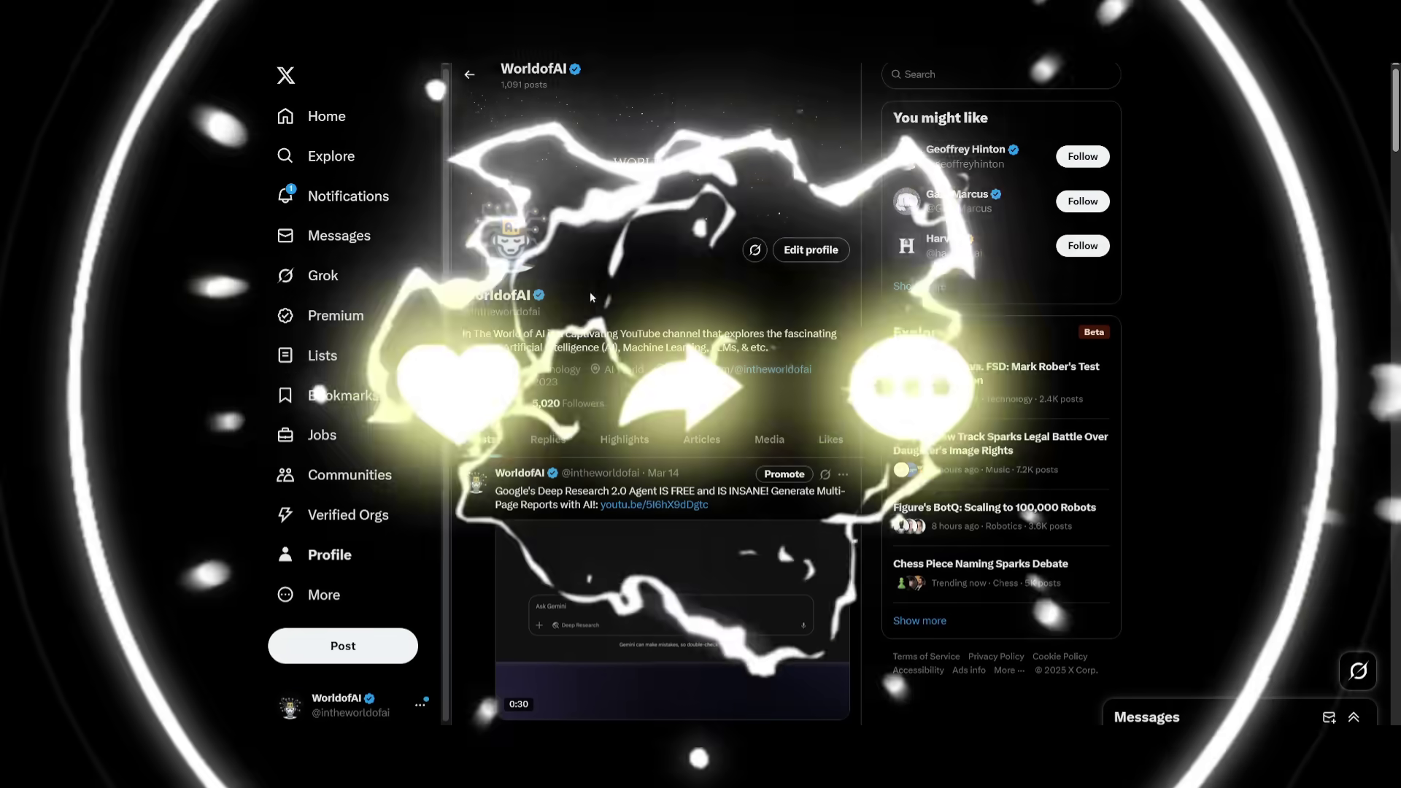
pyautogui.scroll(-6, 627, 292)
pyautogui.scroll(-10, 617, 298)
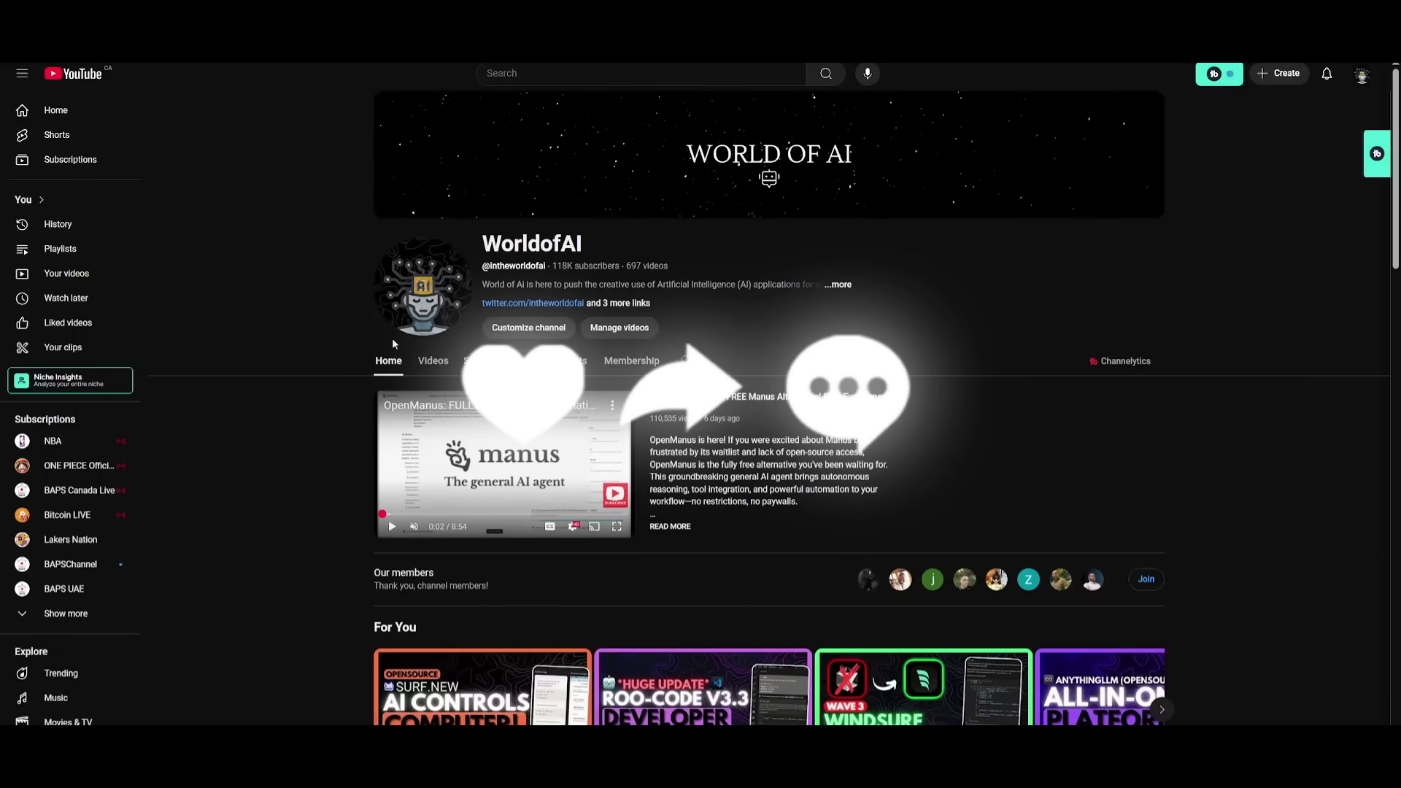
pyautogui.click(430, 363)
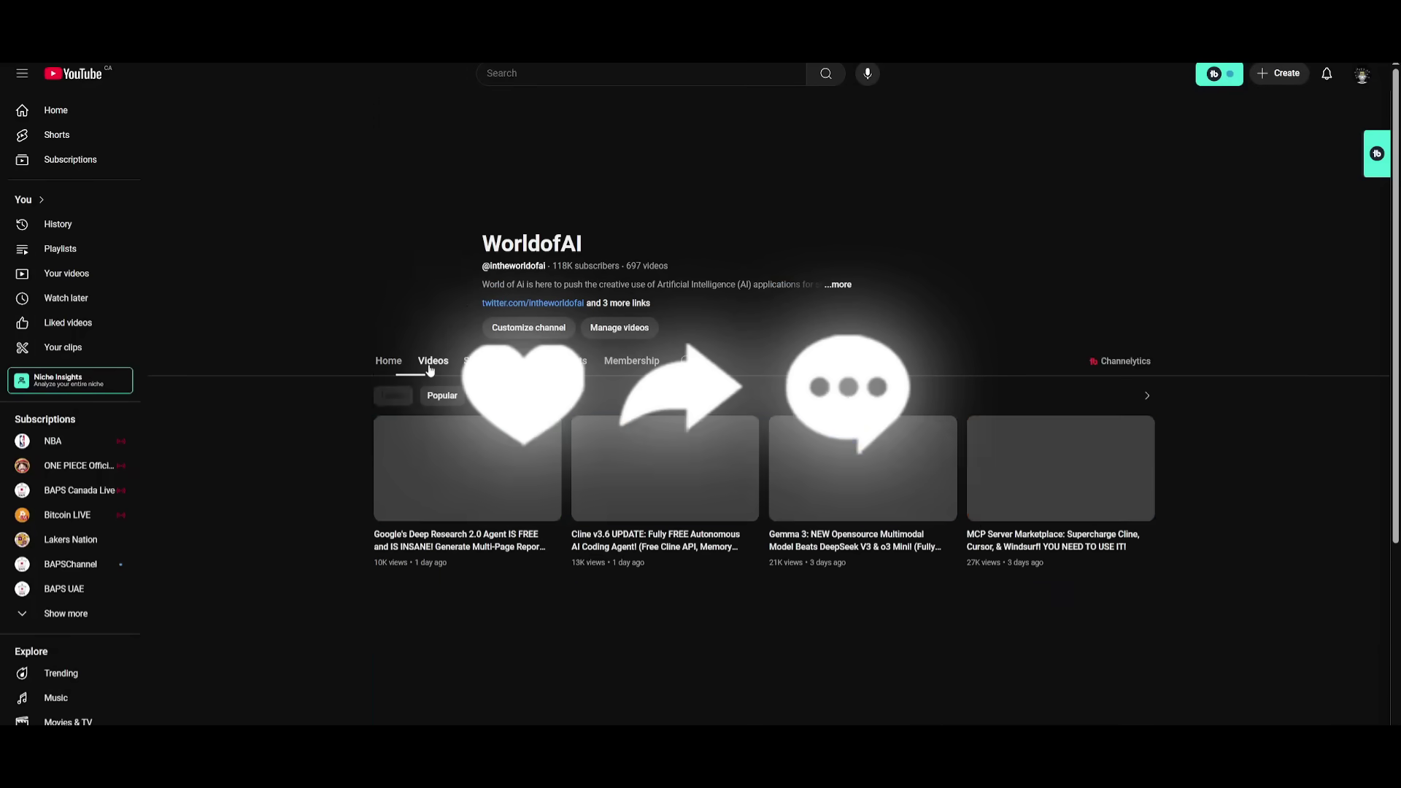
pyautogui.scroll(-20, 615, 408)
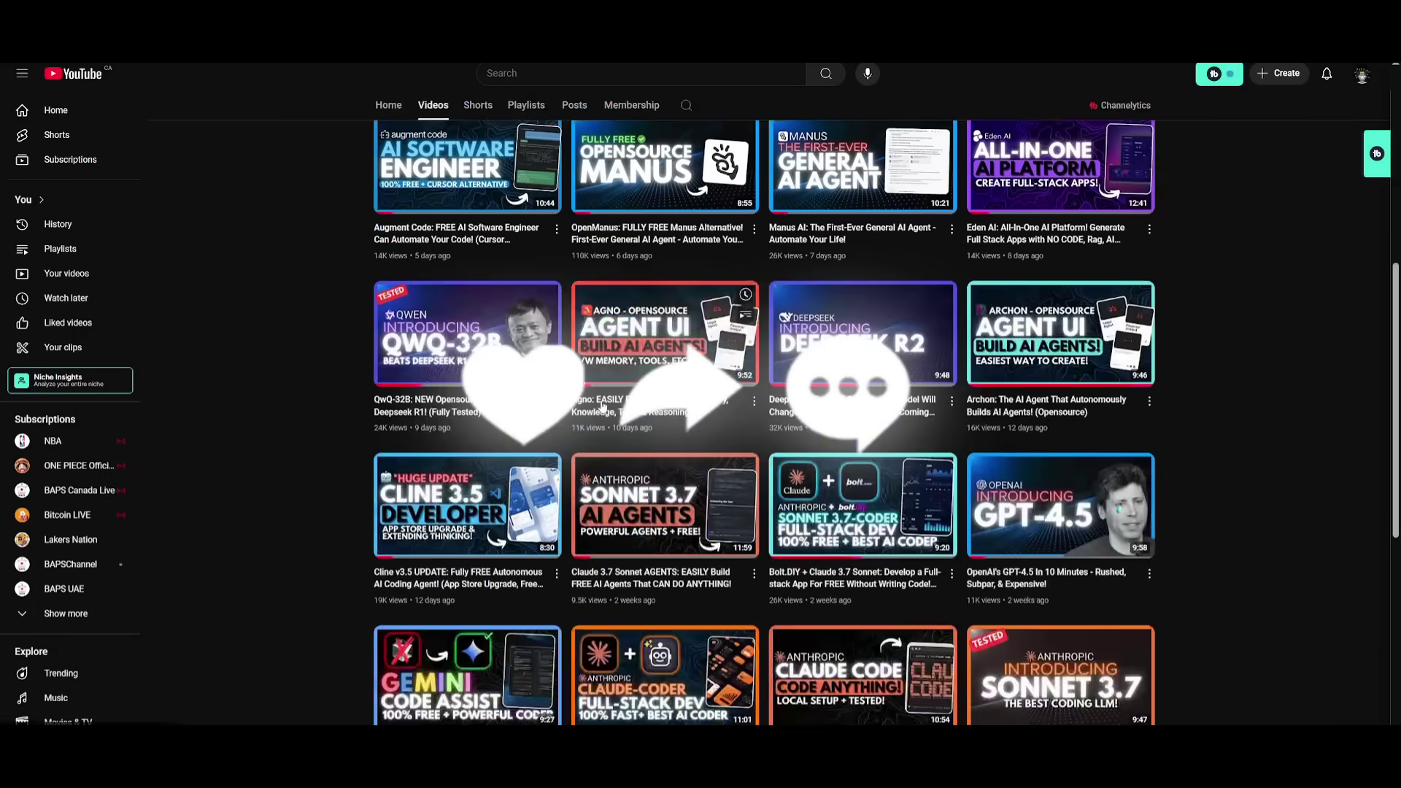
pyautogui.scroll(-15, 600, 405)
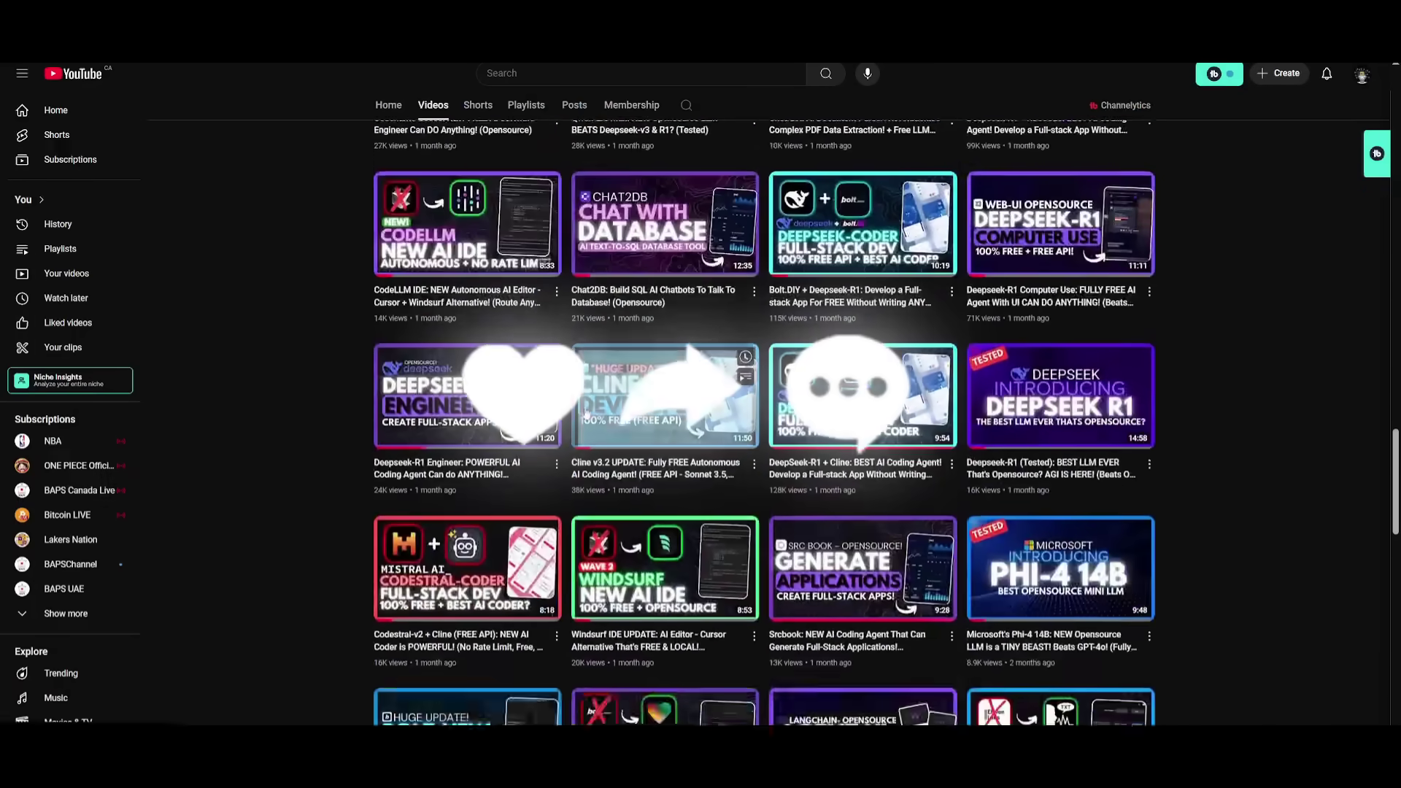
pyautogui.scroll(-15, 564, 493)
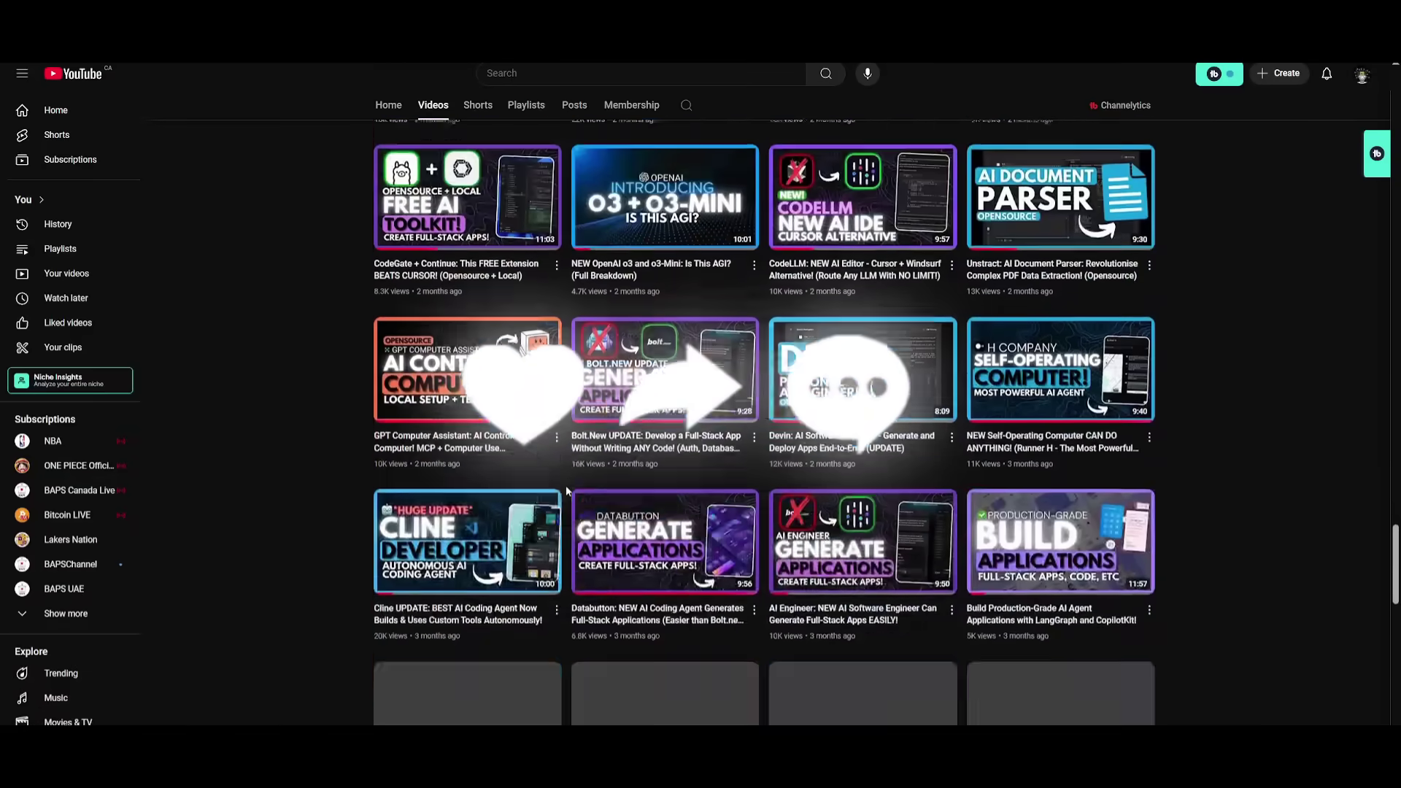
pyautogui.scroll(-12, 566, 495)
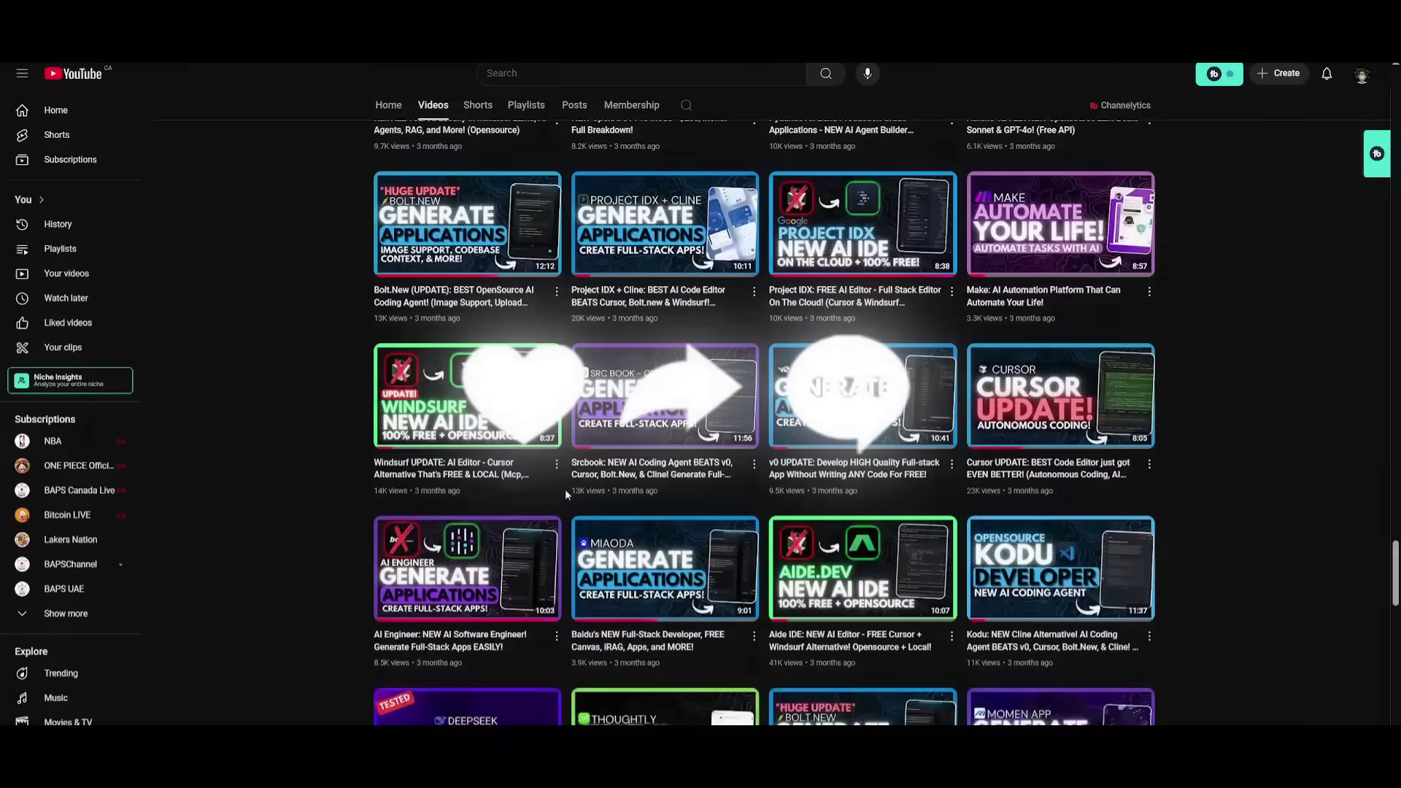